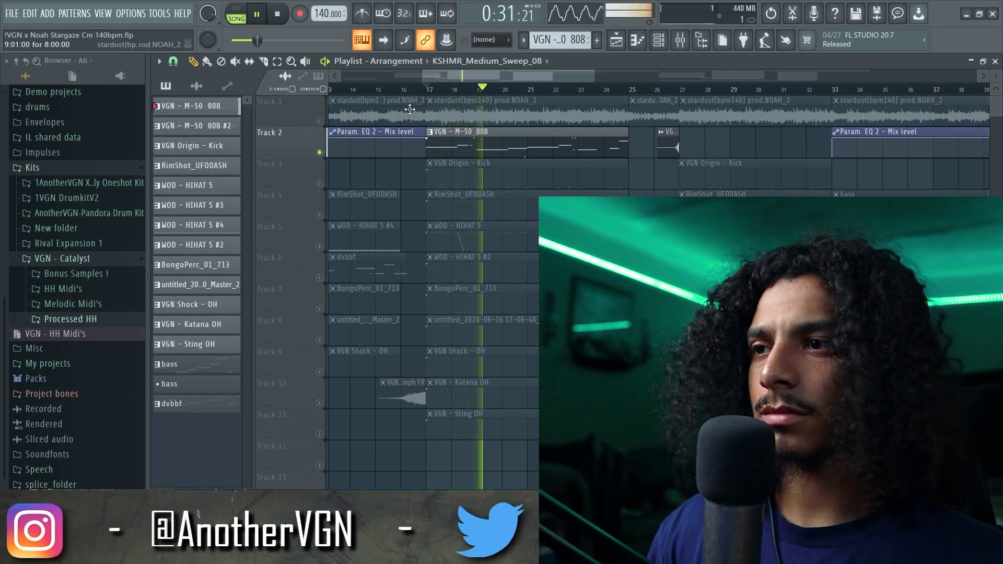
# - Play the M-50 808 and kick tracks together around bar 17 of the arrangement
pyautogui.keyDown('ctrl'); pyautogui.scroll(3, 457, 109); pyautogui.keyUp('ctrl')
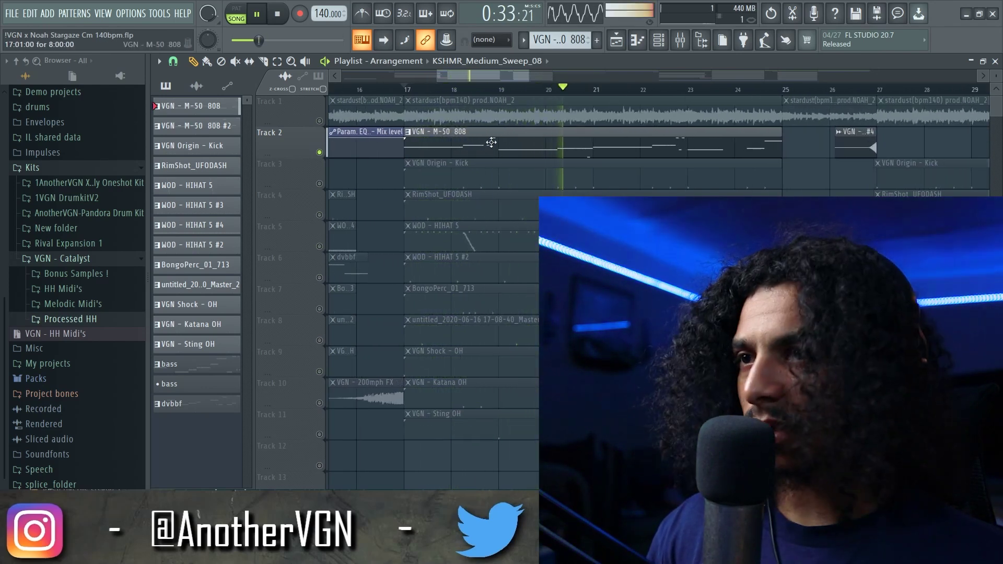
pyautogui.keyDown('ctrl'); pyautogui.scroll(-2, 491, 139); pyautogui.keyUp('ctrl')
pyautogui.click(457, 83)
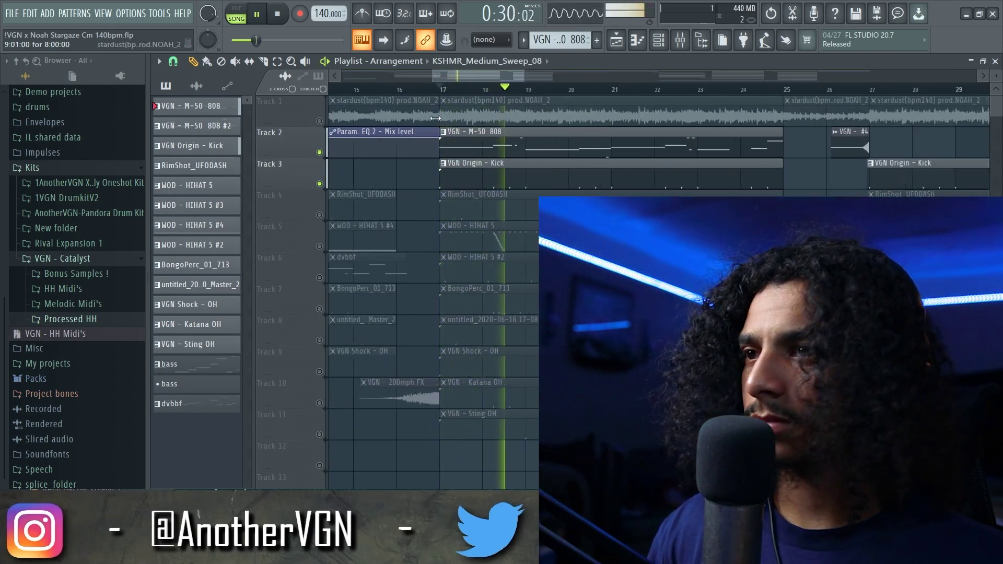
pyautogui.keyDown('ctrl'); pyautogui.scroll(2, 606, 75); pyautogui.keyUp('ctrl')
pyautogui.press('space')
# - Examine the Fruity parametric EQ 2 on mixer Insert 2
pyautogui.press('F9')
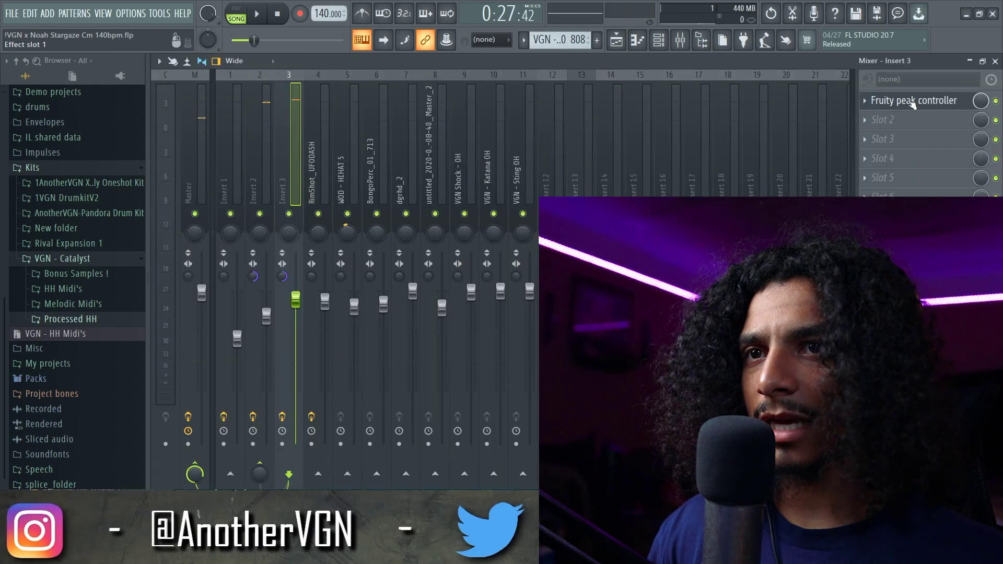
pyautogui.click(264, 112)
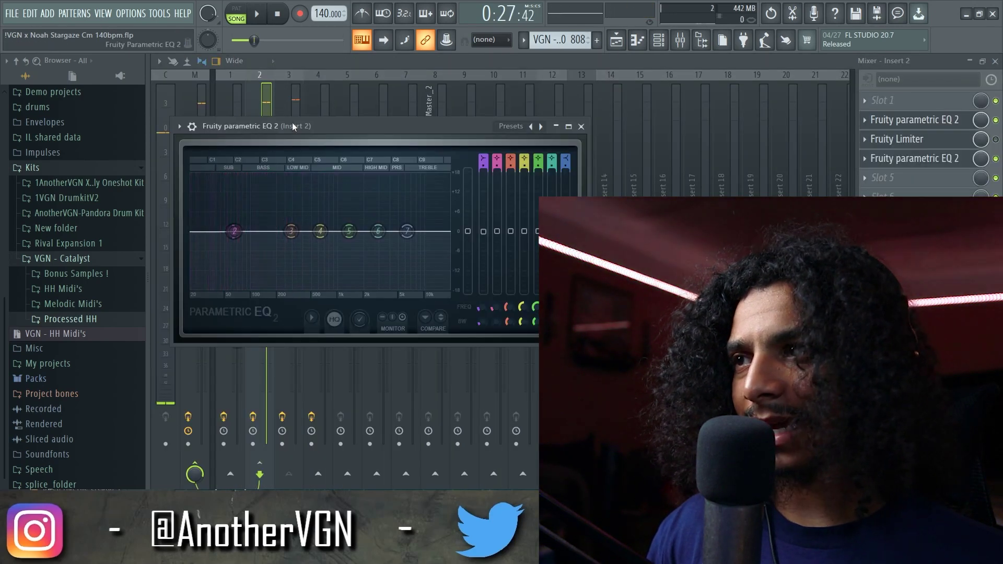
pyautogui.moveTo(290, 124); pyautogui.dragTo(384, 143)
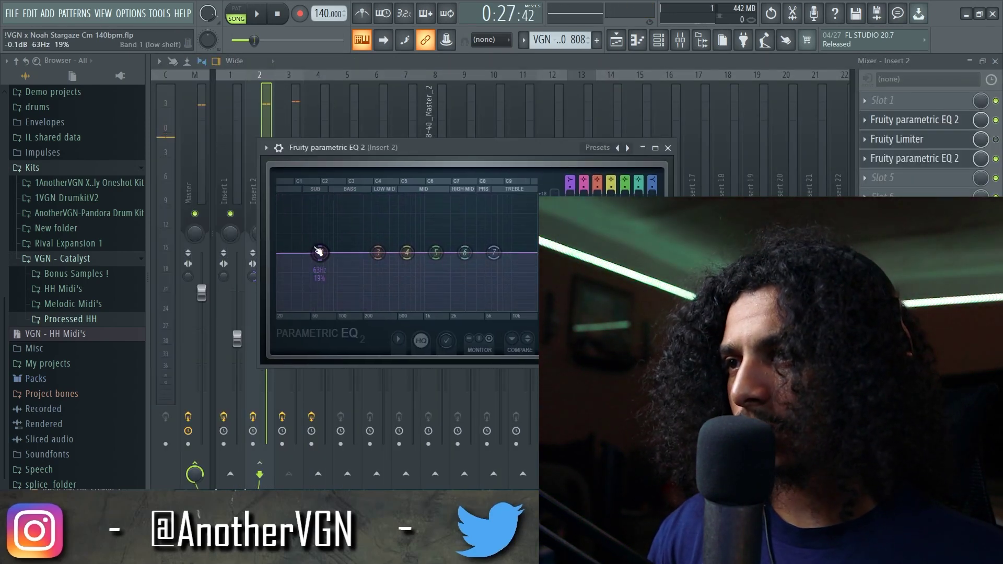
pyautogui.click(668, 148)
# - Find the untitled Master_2 roll in the channel rack and inspect its mixer track and that of WOD - HIHAT 5
pyautogui.click(659, 40)
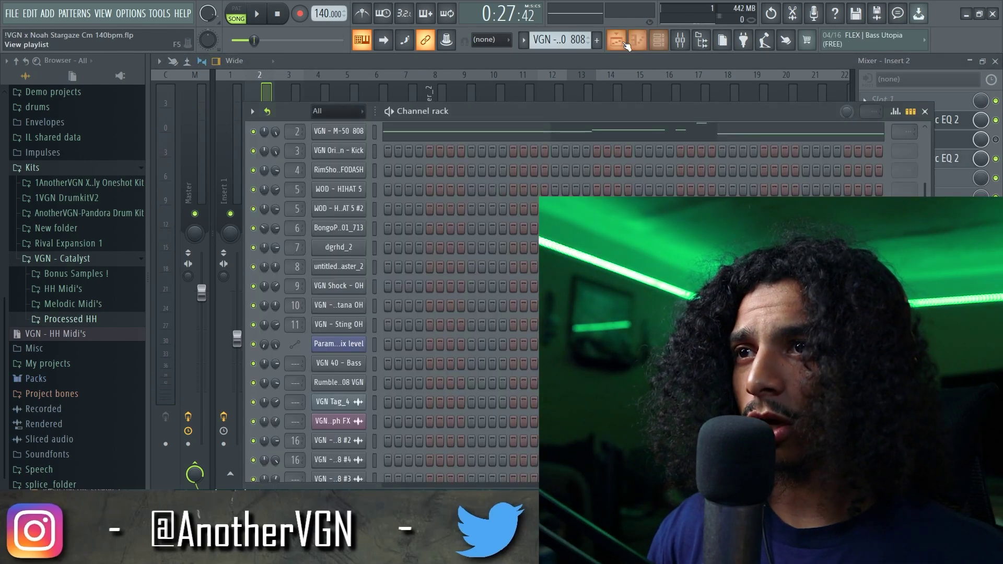
pyautogui.click(618, 41)
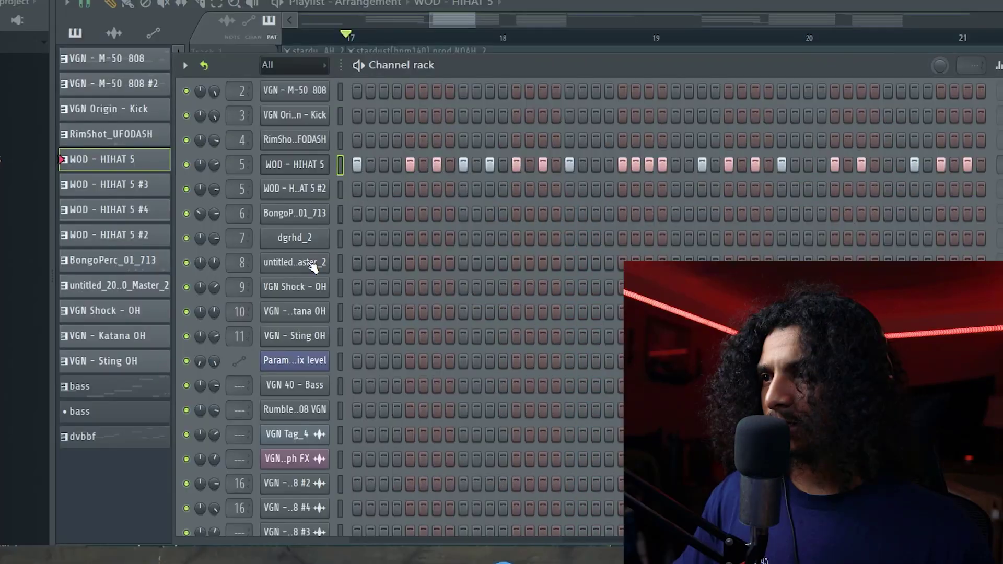
pyautogui.click(296, 263)
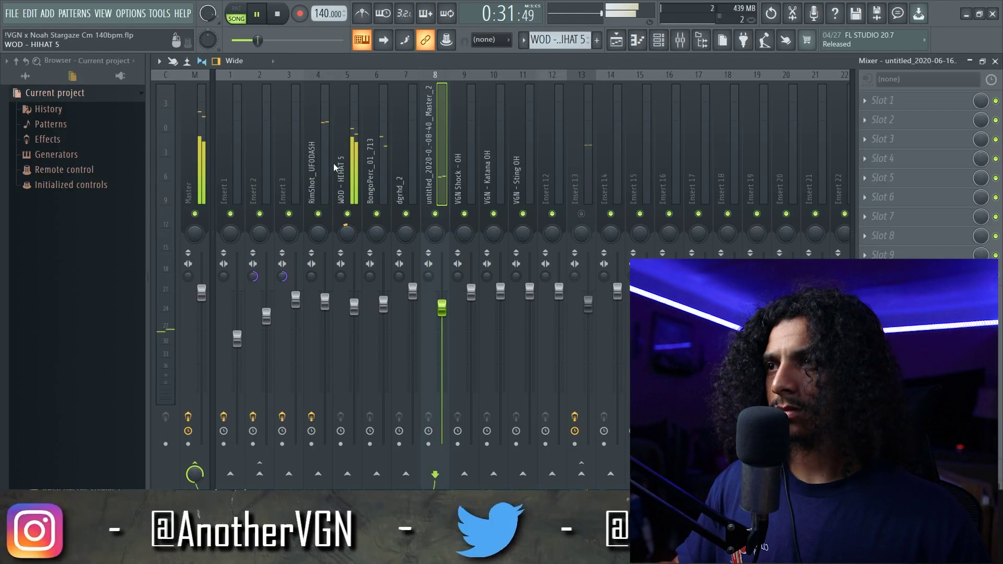
pyautogui.click(333, 163)
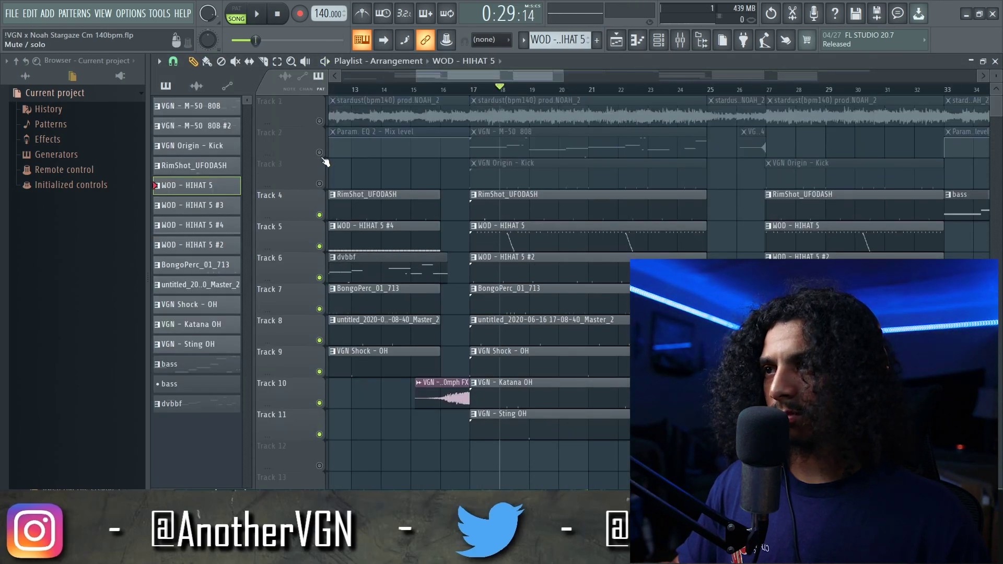
# - Unmute playlist tracks 2 and 3 and play the arrangement from bar 17
pyautogui.click(320, 152)
pyautogui.click(320, 183)
pyautogui.click(473, 89)
pyautogui.press('space')
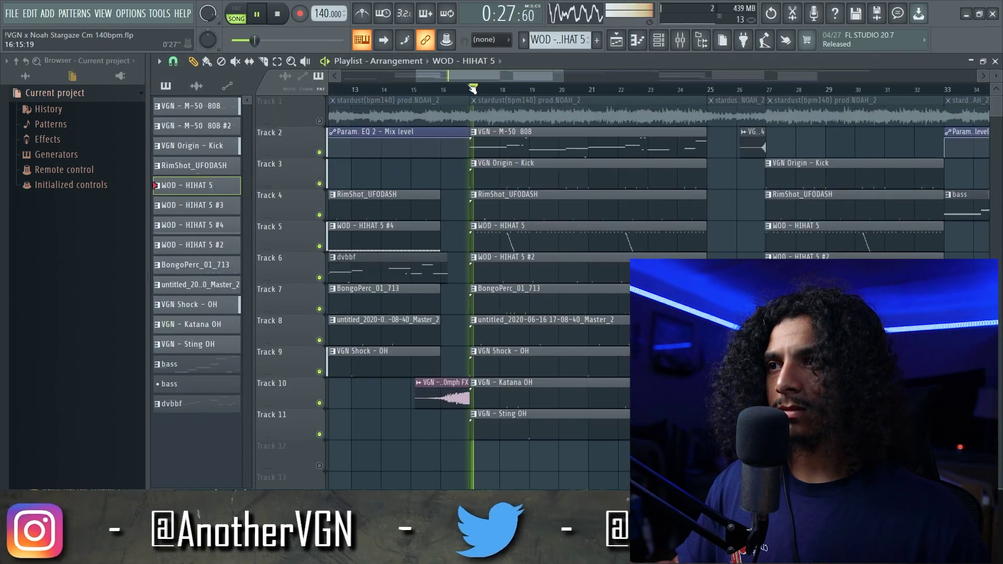
pyautogui.scroll(-2, 511, 186)
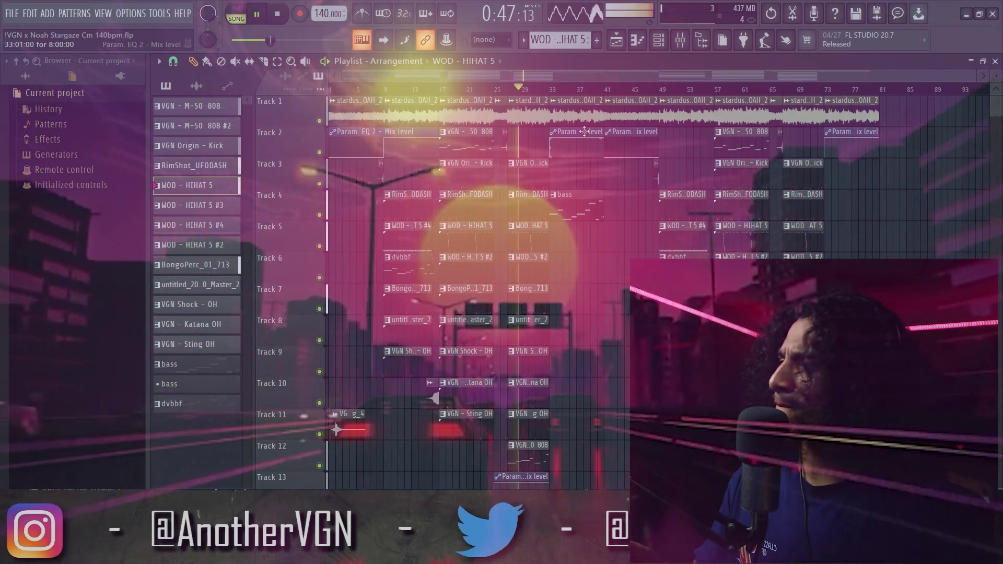
pyautogui.press('space')
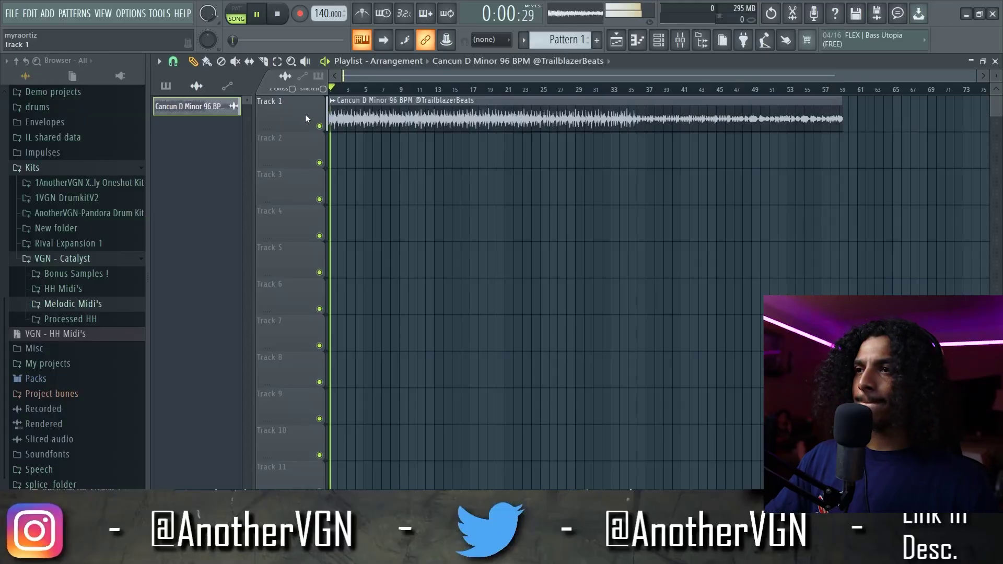
pyautogui.scroll(3, 360, 168)
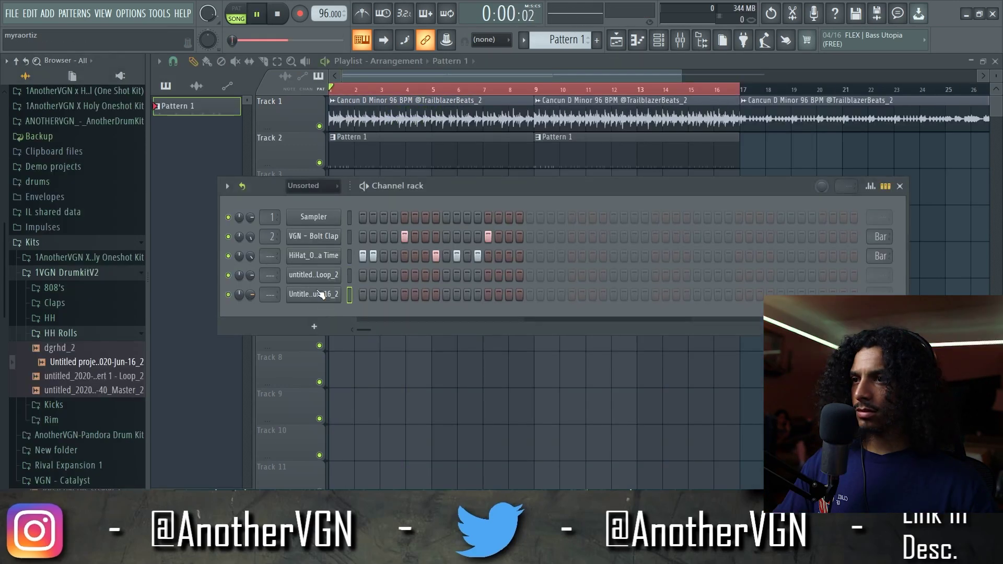
pyautogui.click(531, 295)
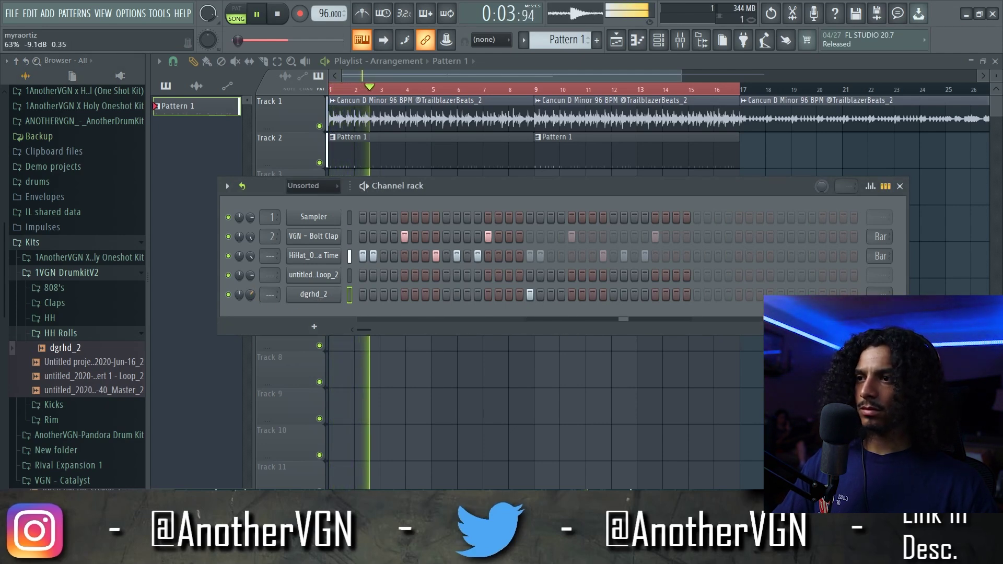
pyautogui.moveTo(94, 389); pyautogui.dragTo(583, 283)
pyautogui.press('space')
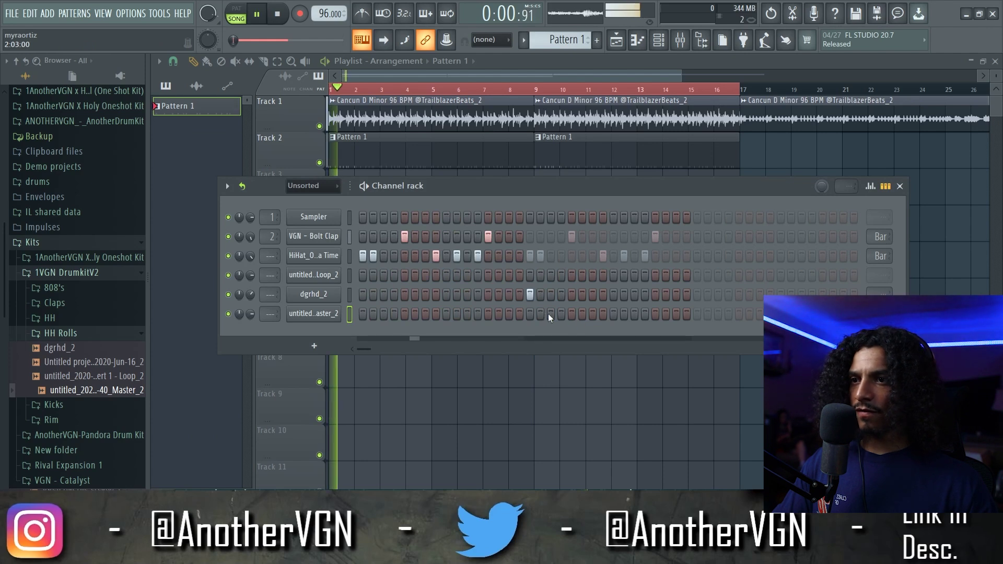
pyautogui.click(551, 314)
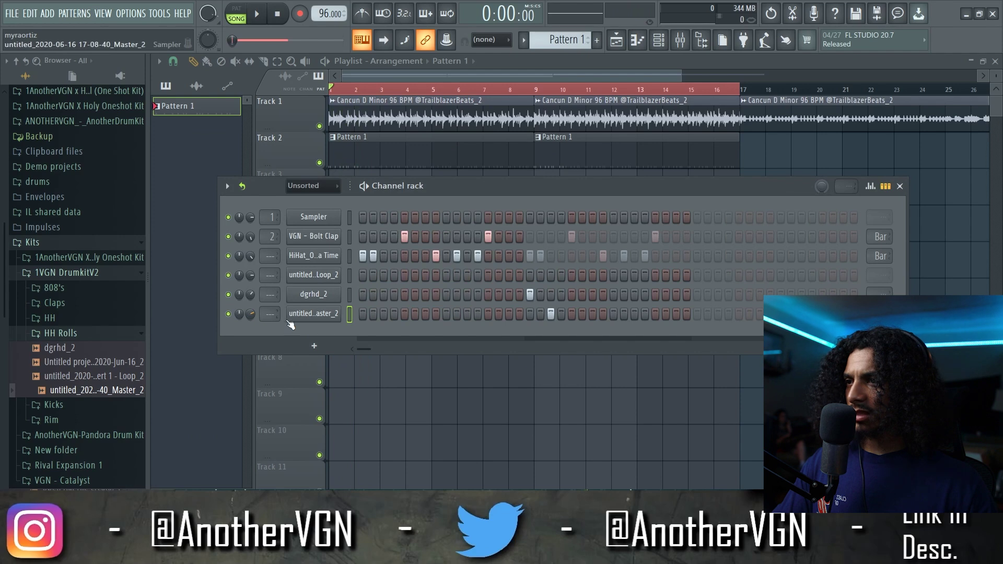
# - Review the sample, envelope and miscellaneous settings of the untitled Master_2 roll channel, and open its piano roll
pyautogui.click(334, 321)
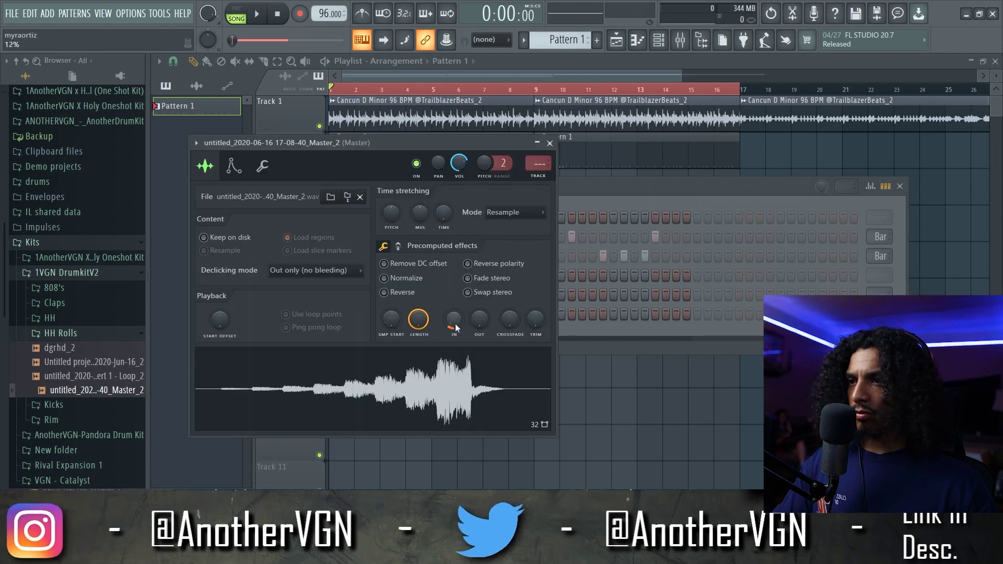
pyautogui.click(263, 166)
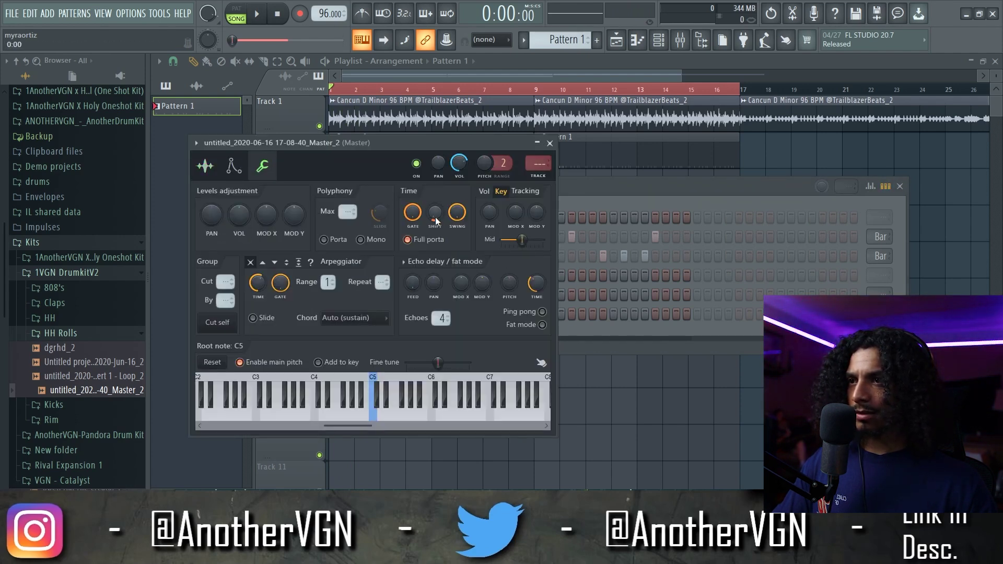
pyautogui.press('space')
pyautogui.click(550, 143)
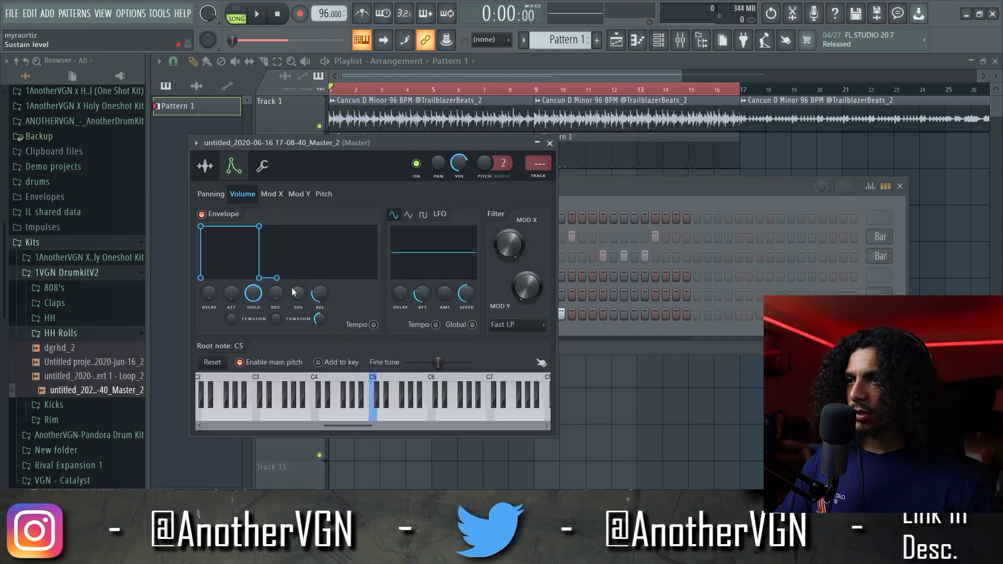
pyautogui.click(646, 46)
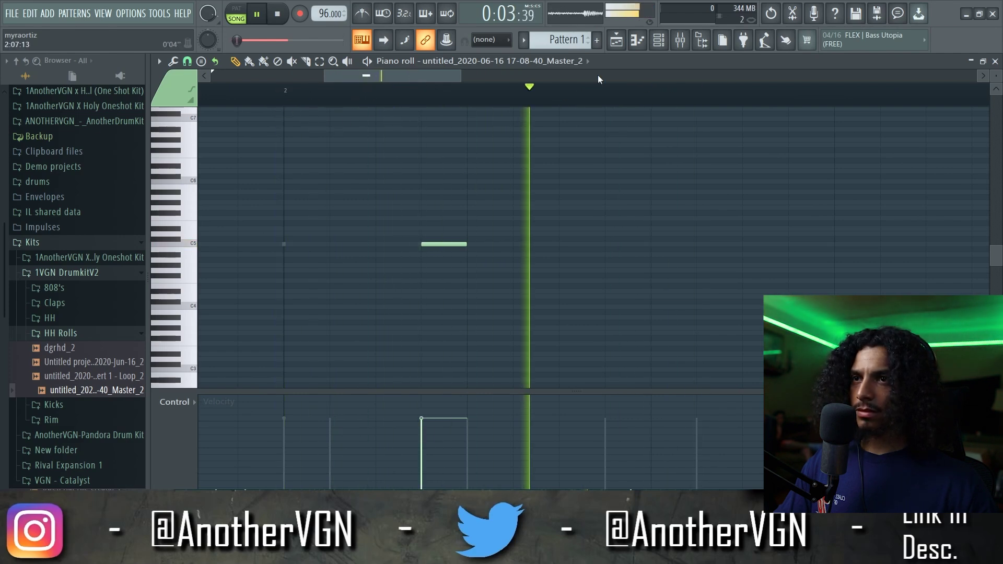
# - Write the VGN - Blasted 808 bassline with C, D and E notes across the first four bars
pyautogui.press('F6')
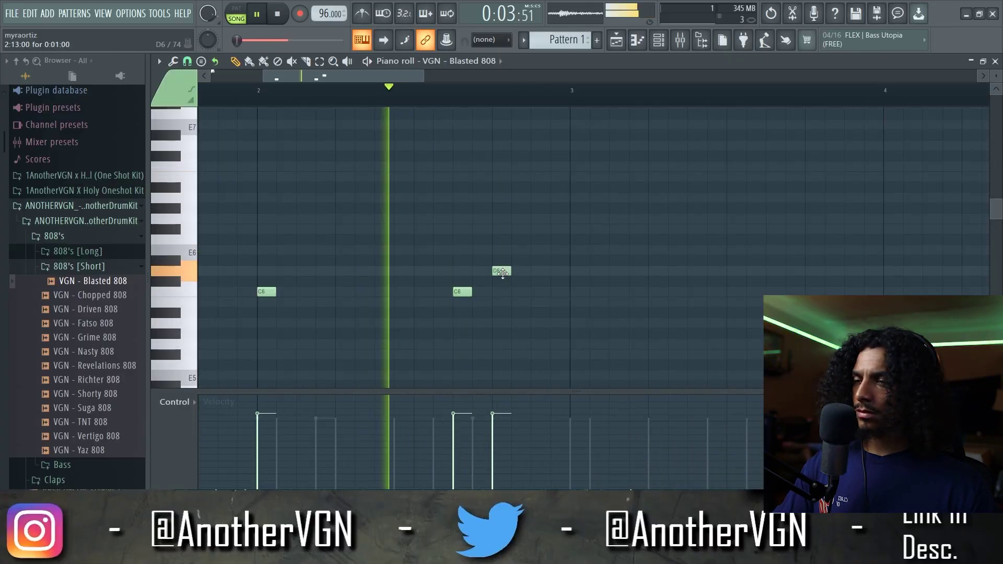
pyautogui.click(519, 271)
pyautogui.scroll(-2, 490, 279)
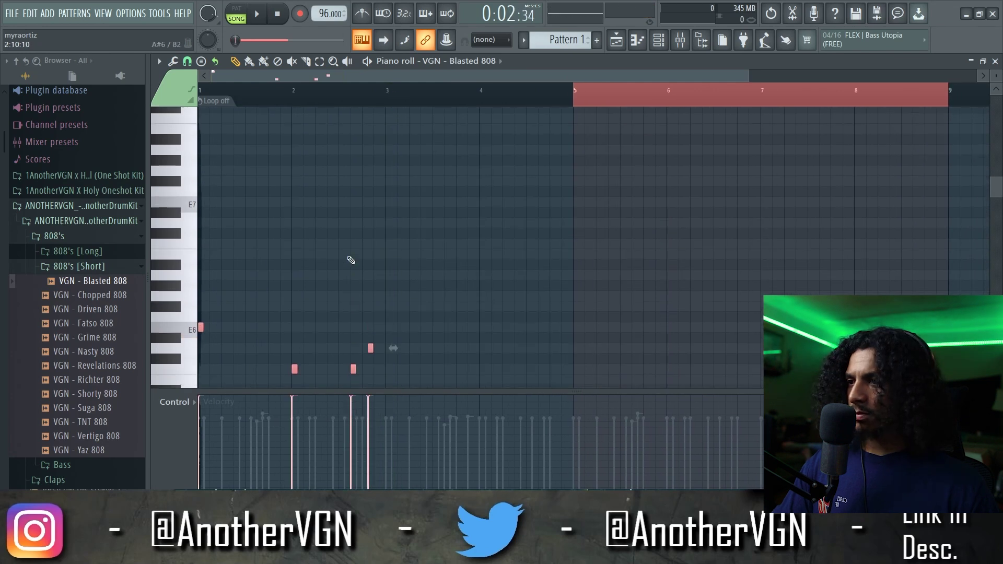
pyautogui.scroll(1, 313, 178)
pyautogui.scroll(-2, 445, 222)
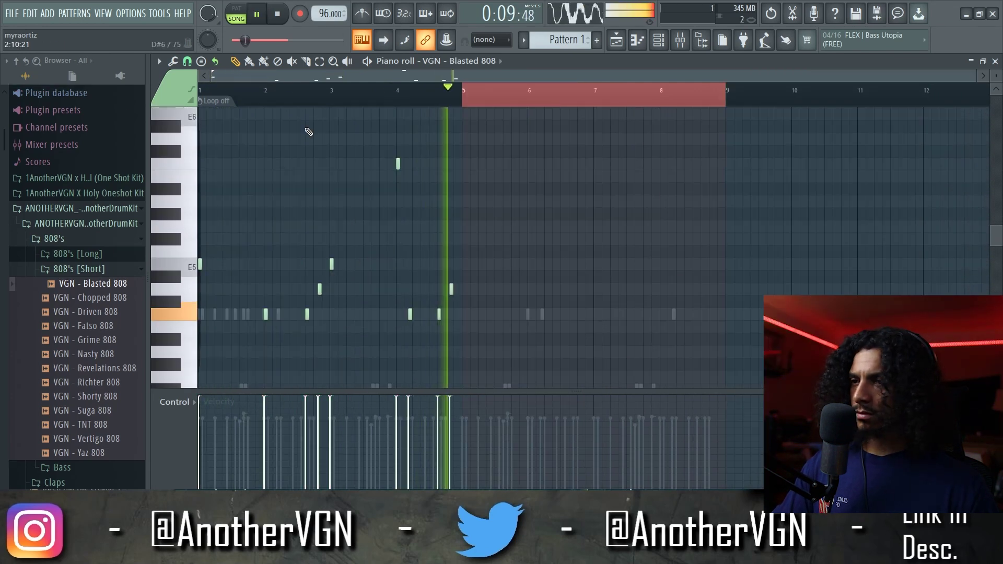
pyautogui.hotkey('ctrl', 'a')
# - Fill the first four bars of the HiHat_Outta Time #2 piano roll with repeated C5 notes
pyautogui.scroll(1, 205, 289)
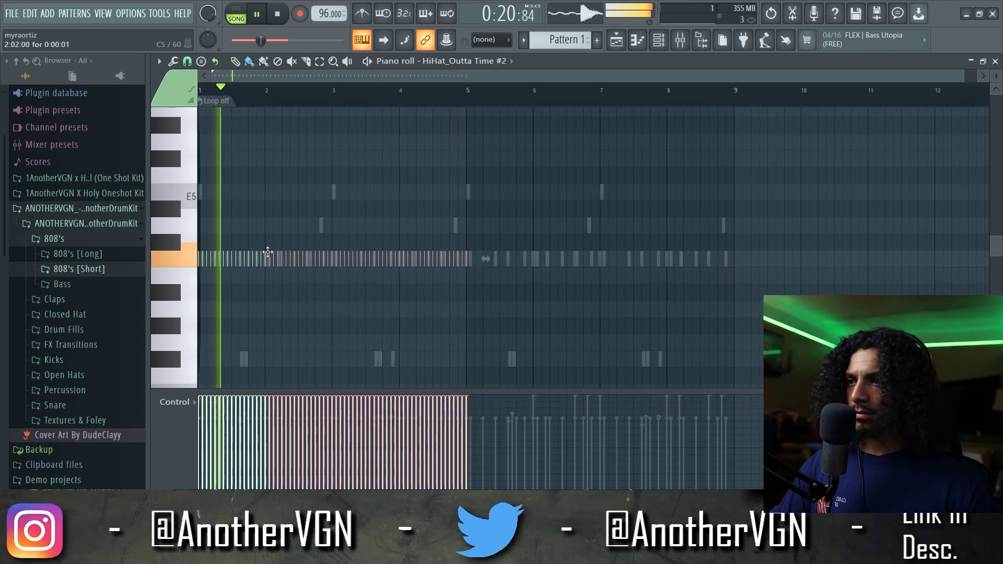
pyautogui.hotkey('ctrl', 'd')
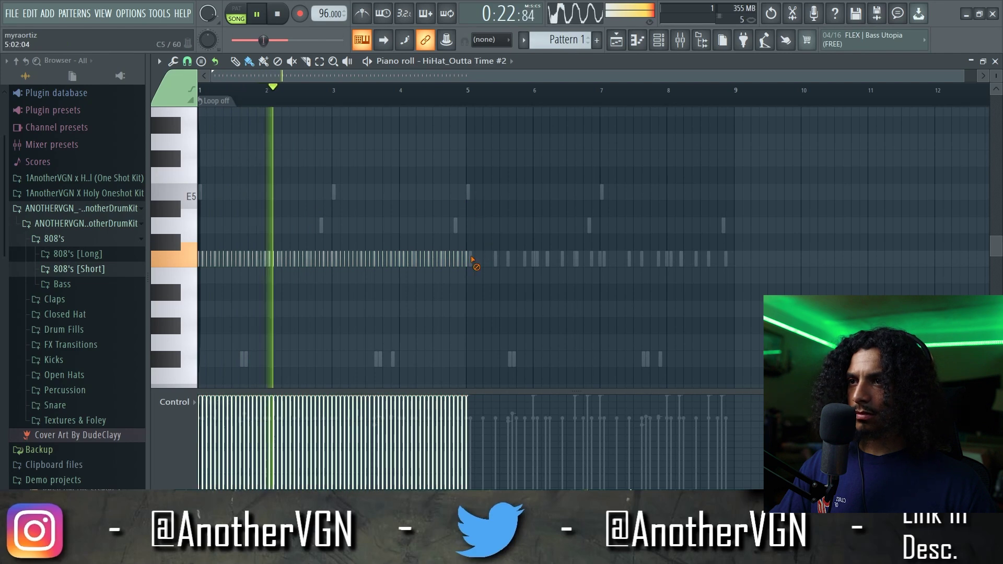
pyautogui.hotkey('ctrl', 'a')
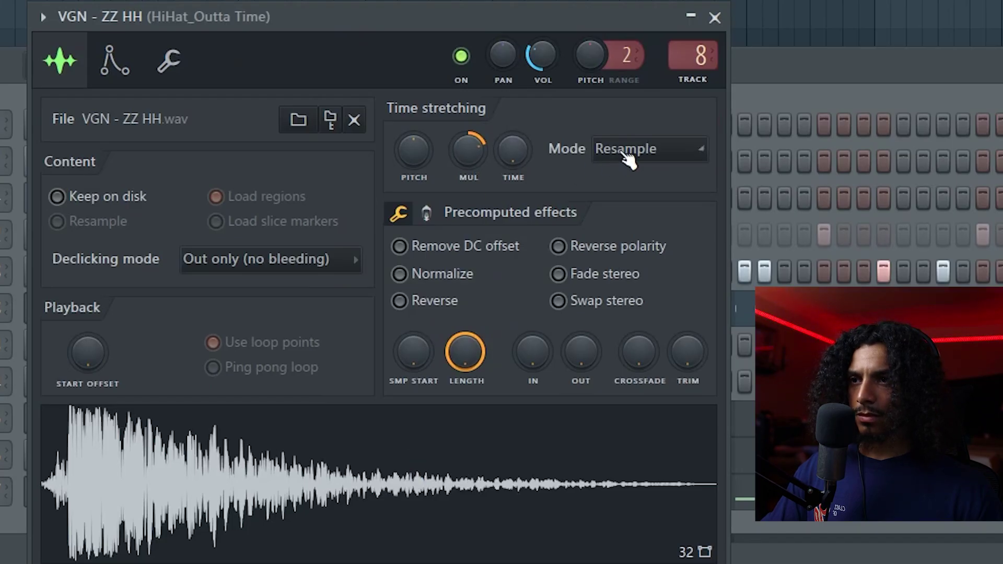
# - Set the VGN - ZZ HH sample's time-stretching mode to Stretch and increase its fade-out
pyautogui.click(628, 159)
pyautogui.click(623, 226)
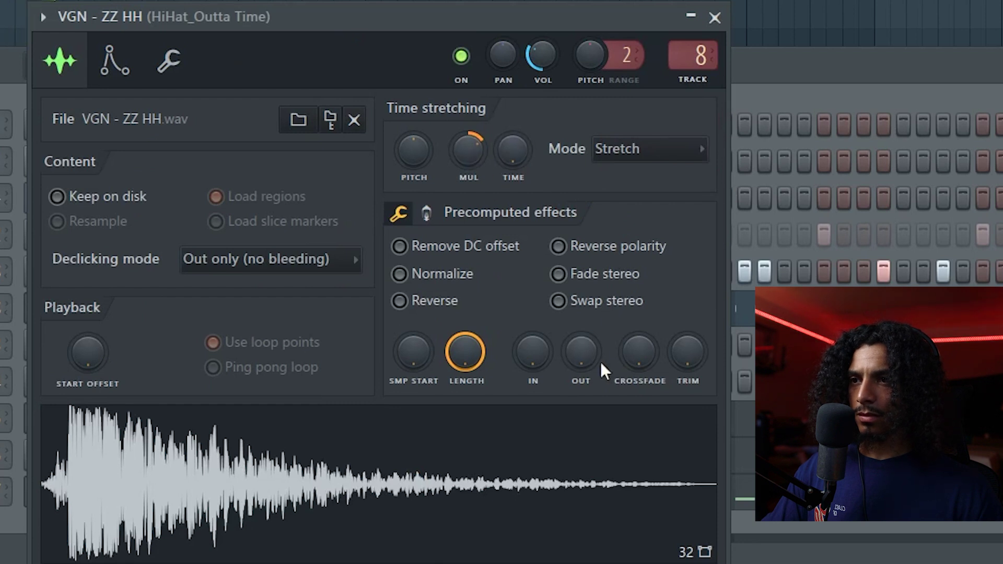
pyautogui.moveTo(581, 352); pyautogui.dragTo(601, 318)
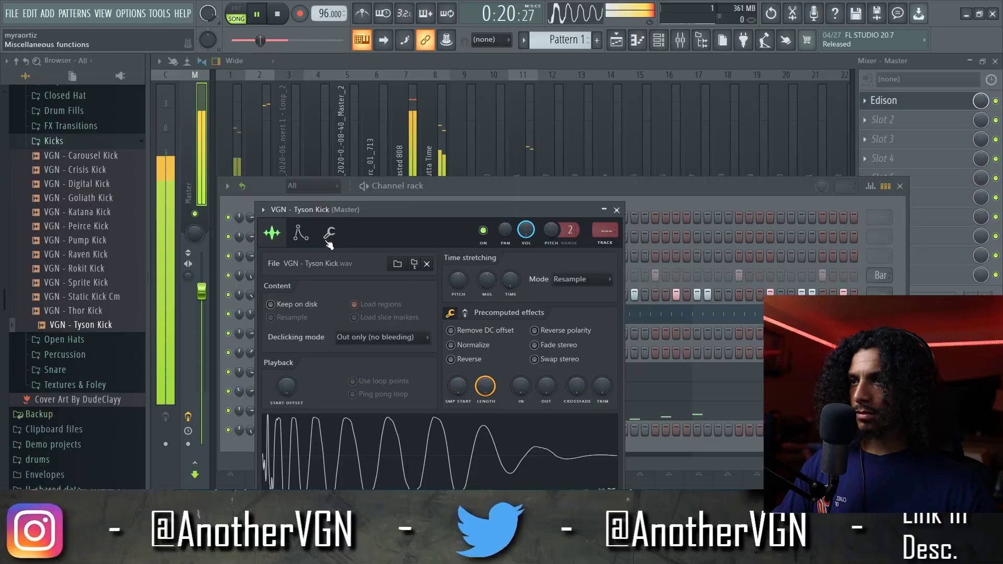
# - View the VGN - Tyson Kick channel's miscellaneous settings, and expand the FX Transitions sample folder
pyautogui.click(329, 232)
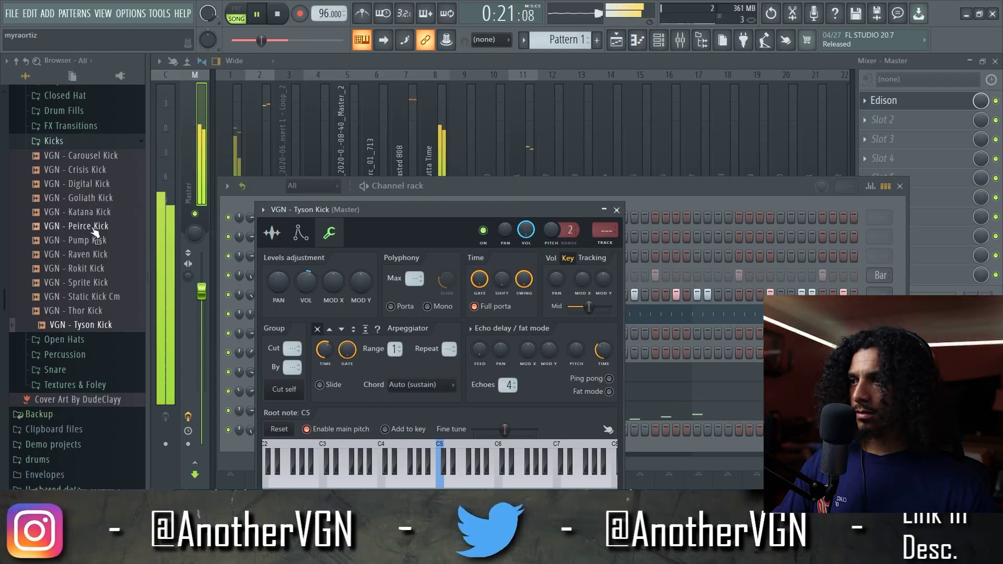
pyautogui.scroll(2, 96, 251)
pyautogui.click(77, 211)
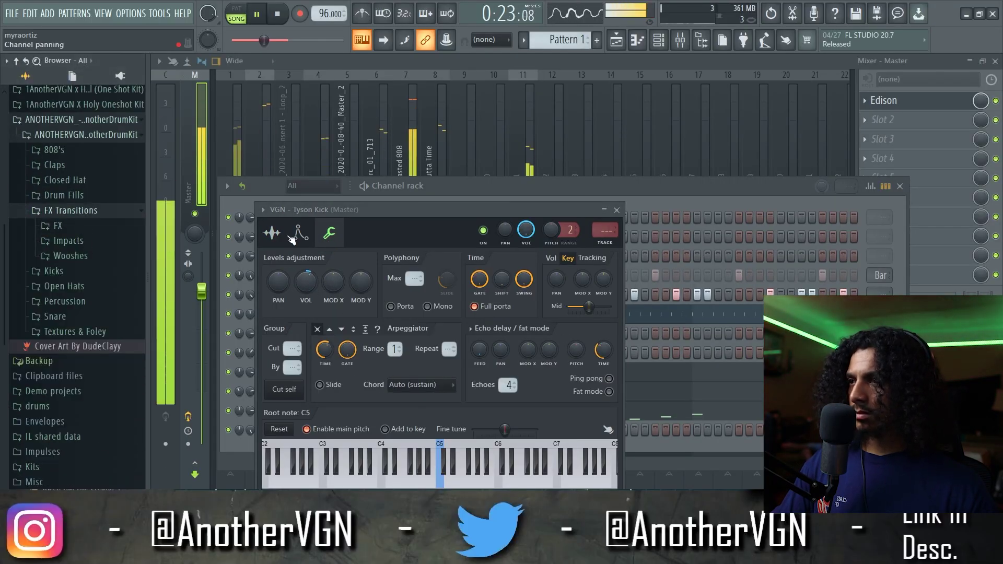
pyautogui.click(616, 212)
# - Place VGN - Tyson Kick hits on steps 17, 27, 30 and 33, matching the 808 notes, during playback
pyautogui.press('space')
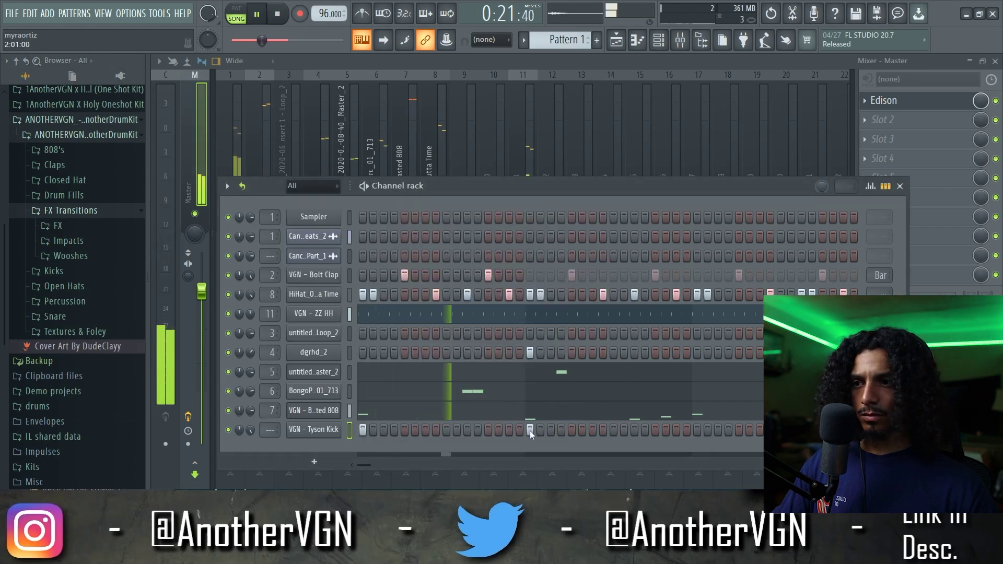
pyautogui.click(530, 430)
pyautogui.click(635, 430)
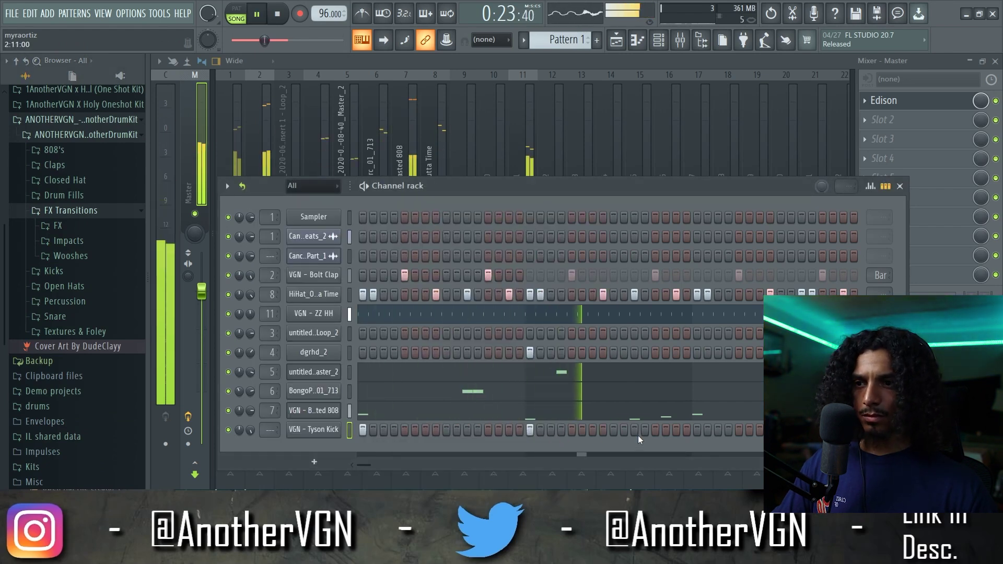
pyautogui.click(666, 429)
pyautogui.click(697, 430)
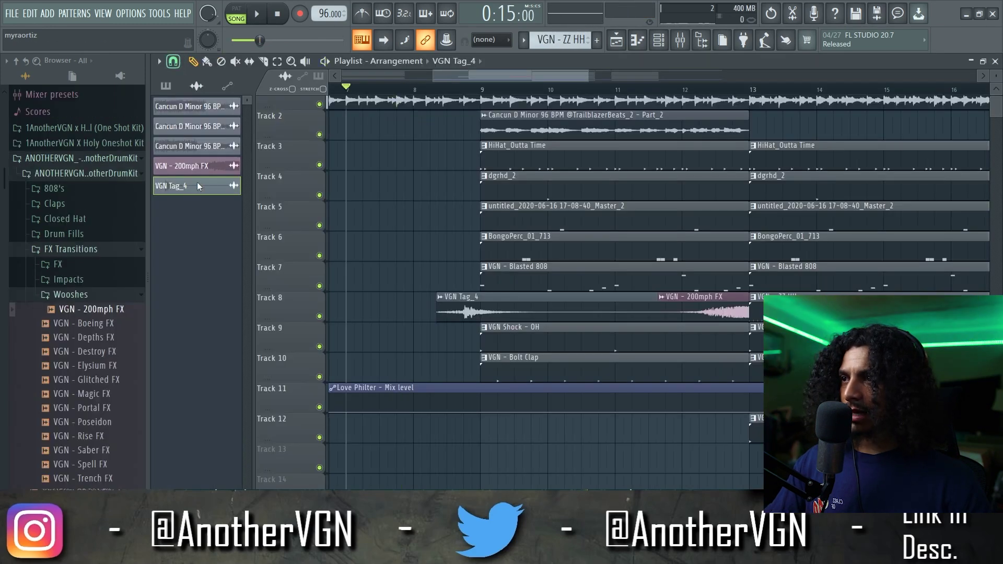
# - Play the arrangement around the VGN Tag_4 clip before bar 9, and open that clip's channel settings
pyautogui.scroll(5, 486, 90)
pyautogui.click(504, 90)
pyautogui.press('space')
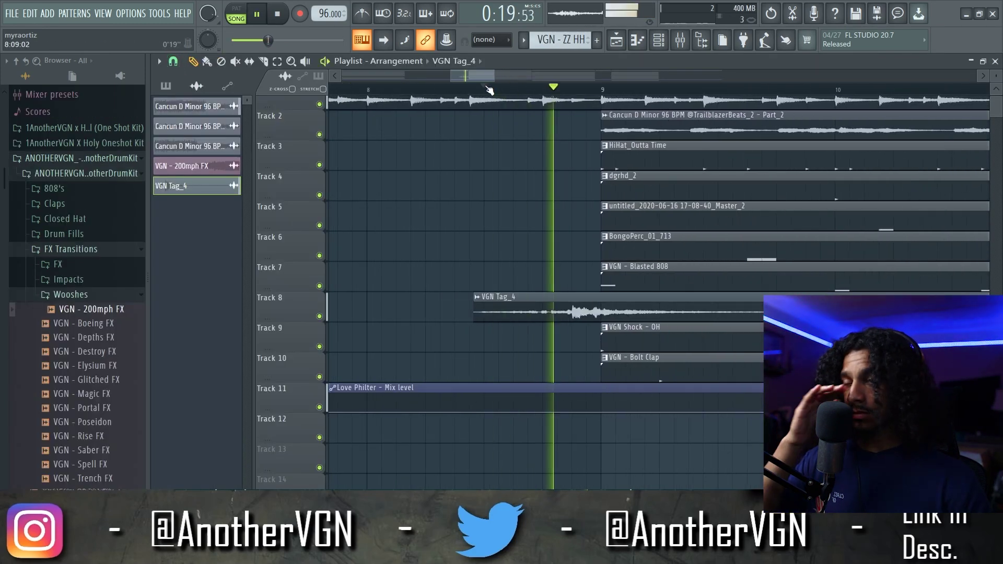
pyautogui.press('space')
pyautogui.doubleClick(523, 312)
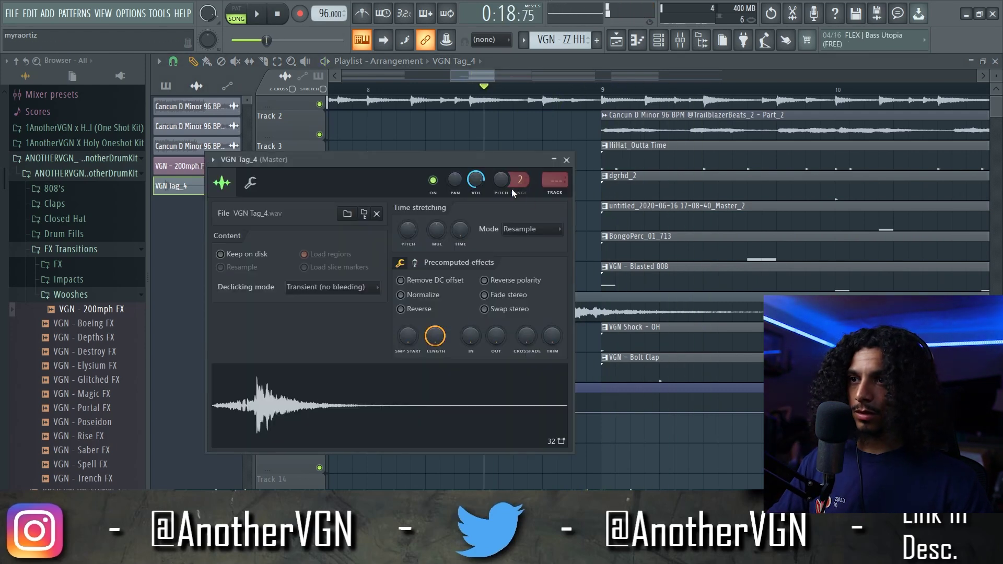
# - Close the VGN Tag_4 channel settings and play the arrangement around bar 9, reviewing the full song layout
pyautogui.press('Escape')
pyautogui.scroll(-5, 533, 190)
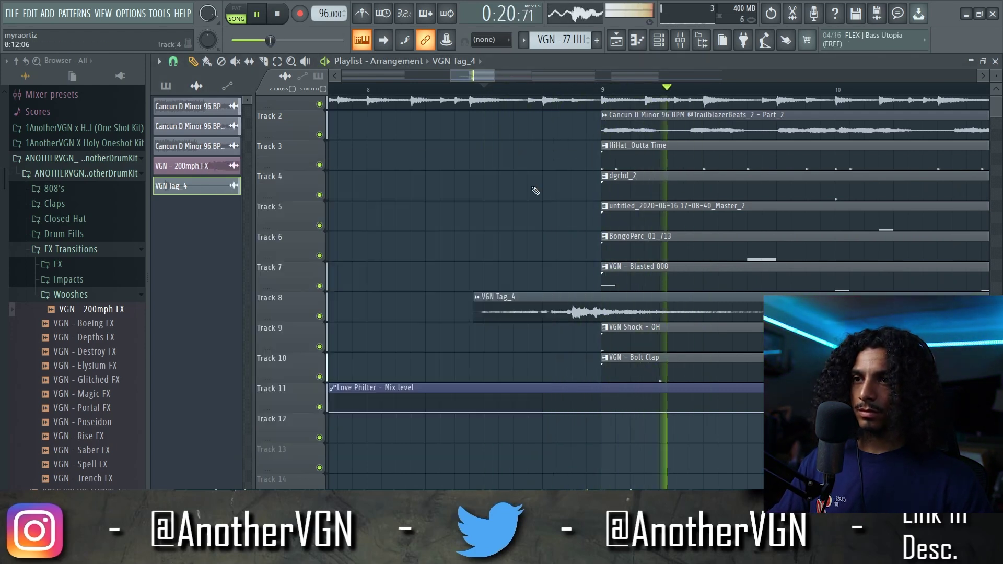
pyautogui.press('space')
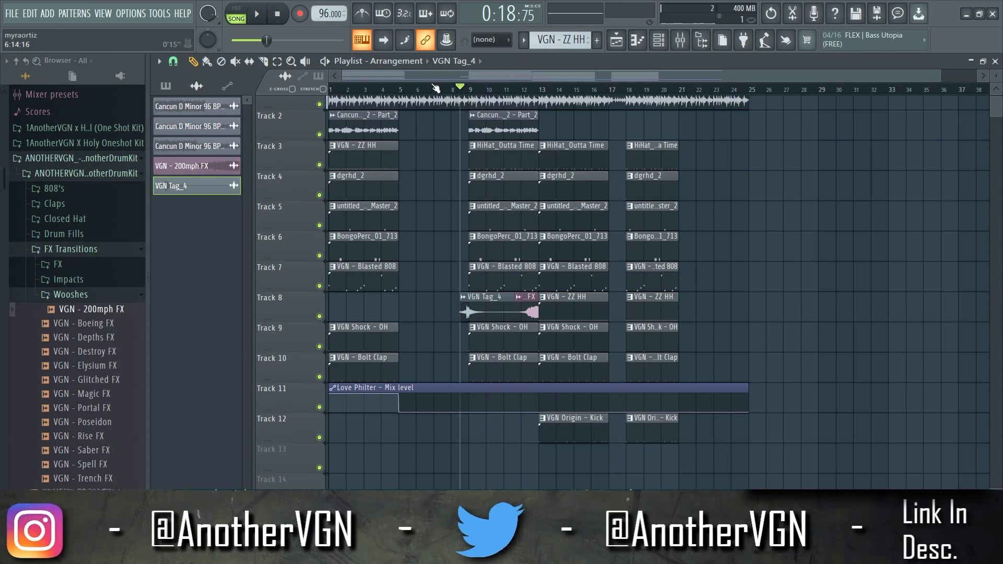
pyautogui.scroll(-1, 599, 309)
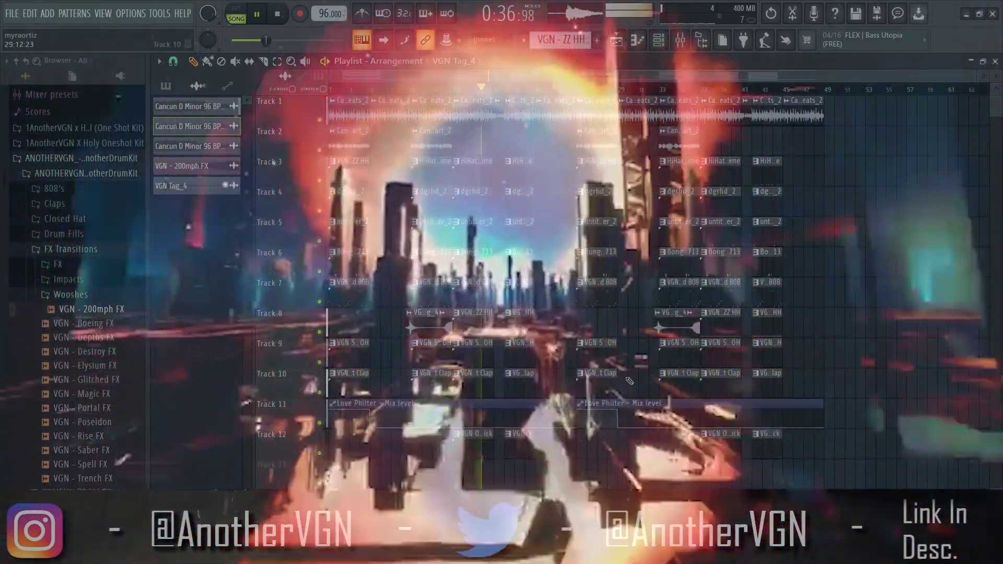
pyautogui.press('space')
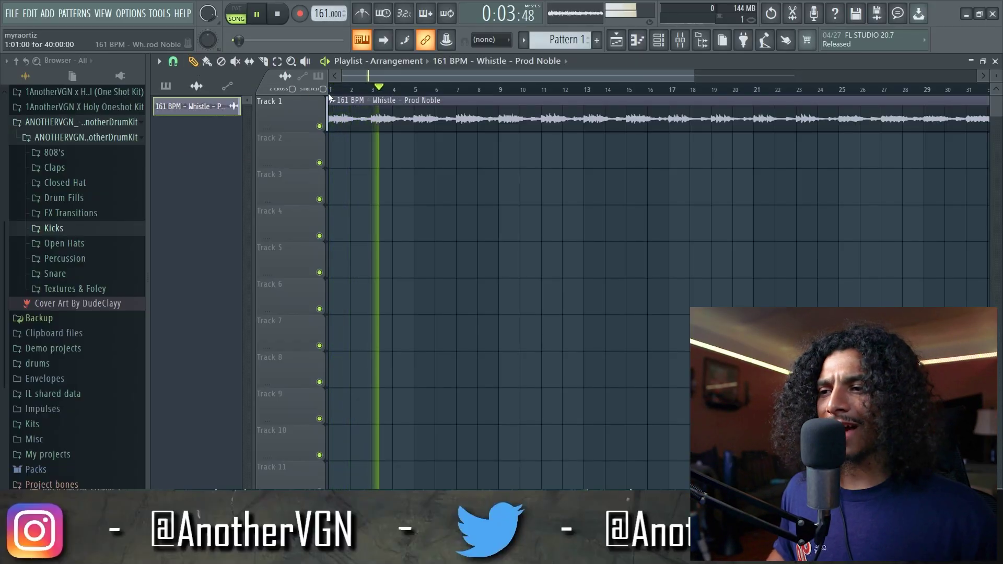
# - Slice the 161 BPM Whistle melody clip on Track 1 at bars 9 and 17
pyautogui.click(264, 61)
pyautogui.click(513, 110)
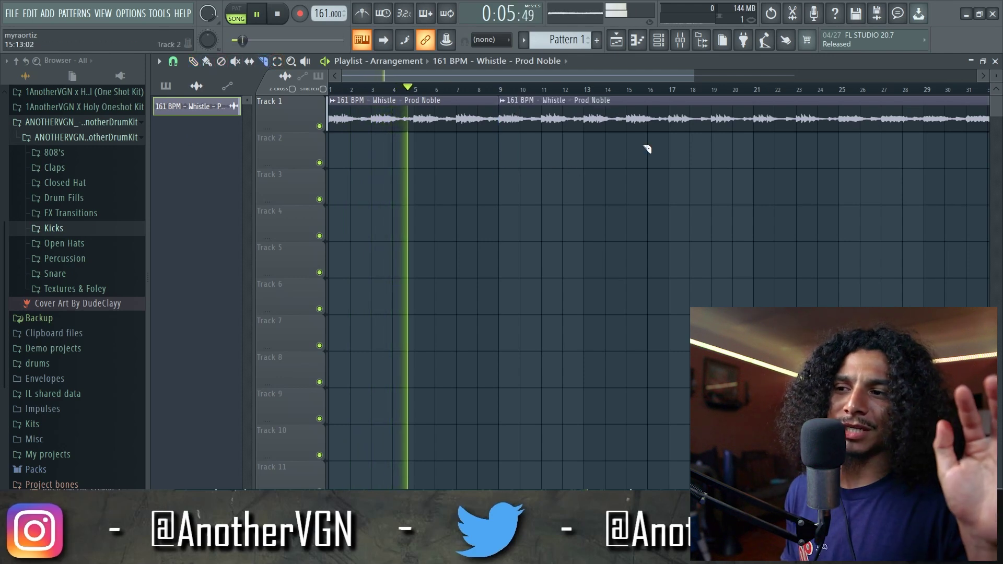
pyautogui.click(672, 117)
# - Make the first eight-bar melody slice a unique clip and open its channel settings
pyautogui.click(193, 61)
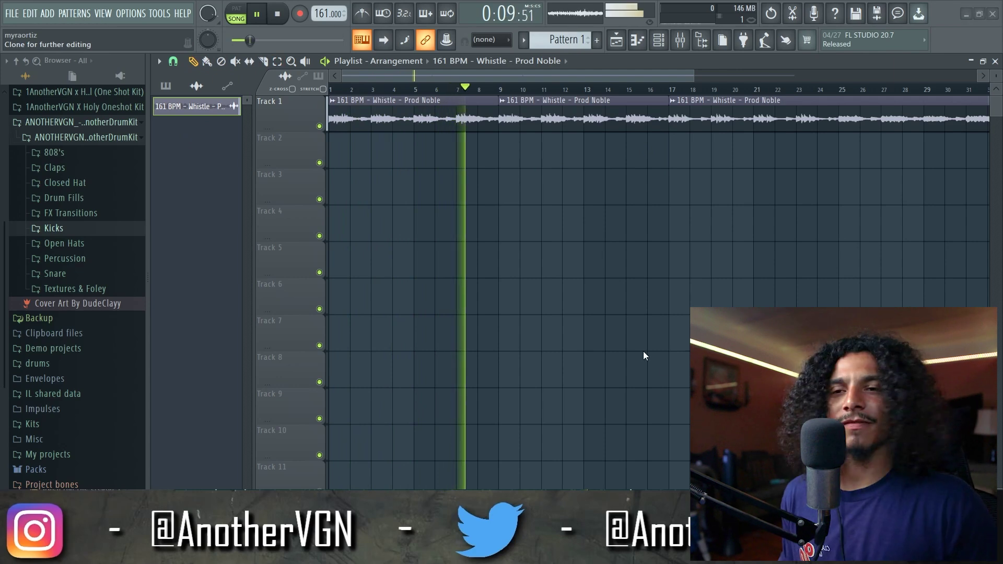
pyautogui.click(449, 123)
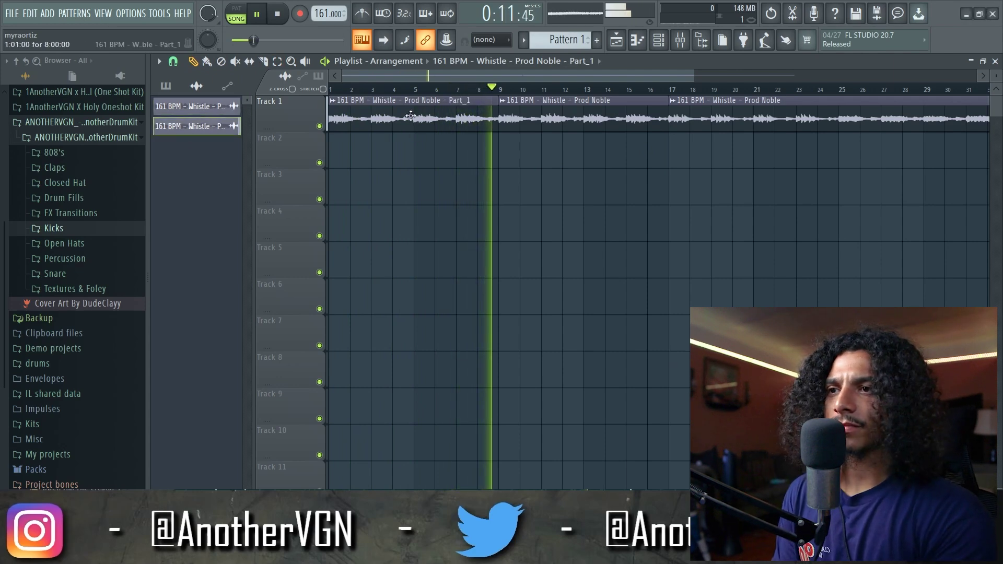
pyautogui.doubleClick(427, 117)
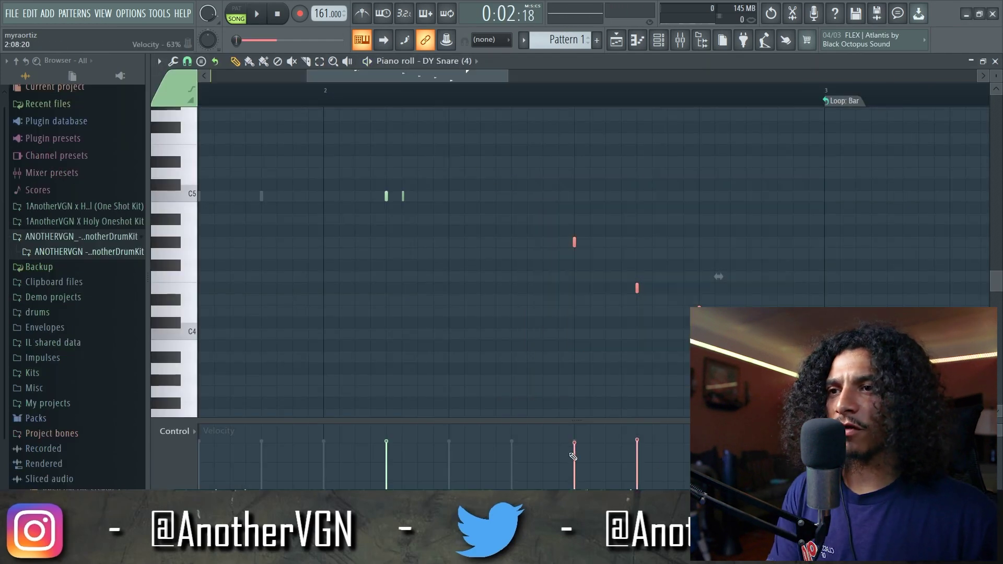
# - Play back the DY Snare (4) pattern to hear the pitched snare roll leading into bar 5
pyautogui.press('space')
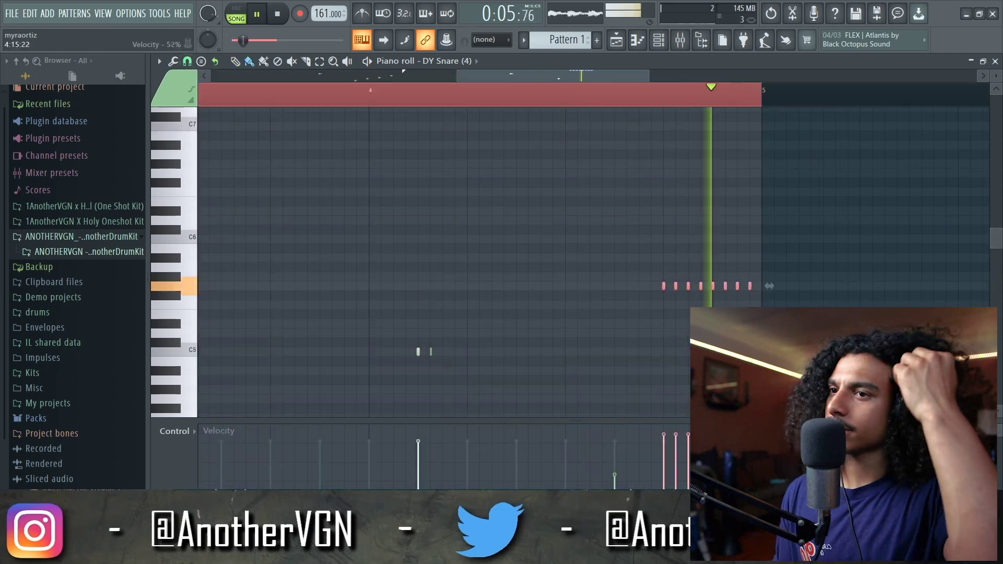
pyautogui.press('space')
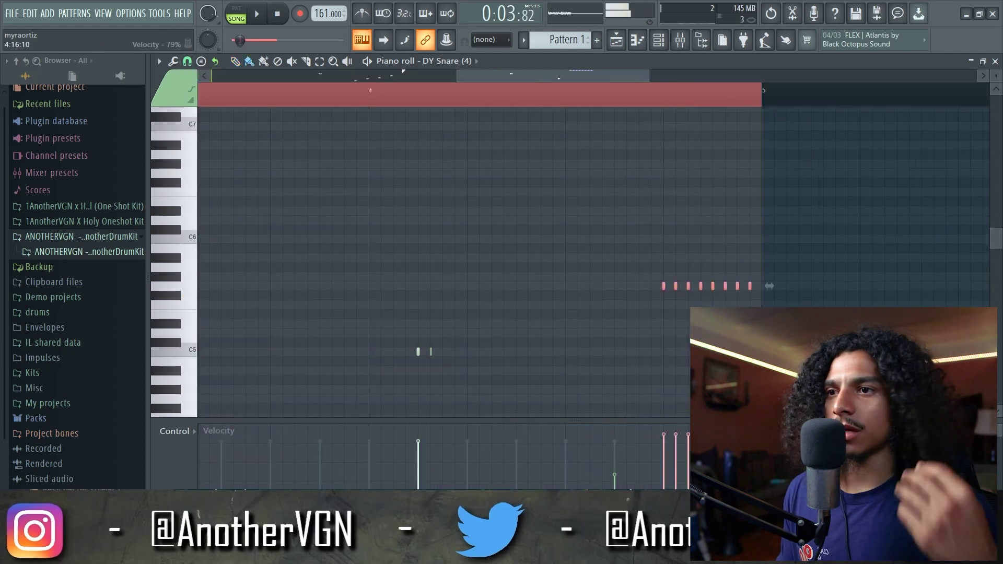
pyautogui.press('space')
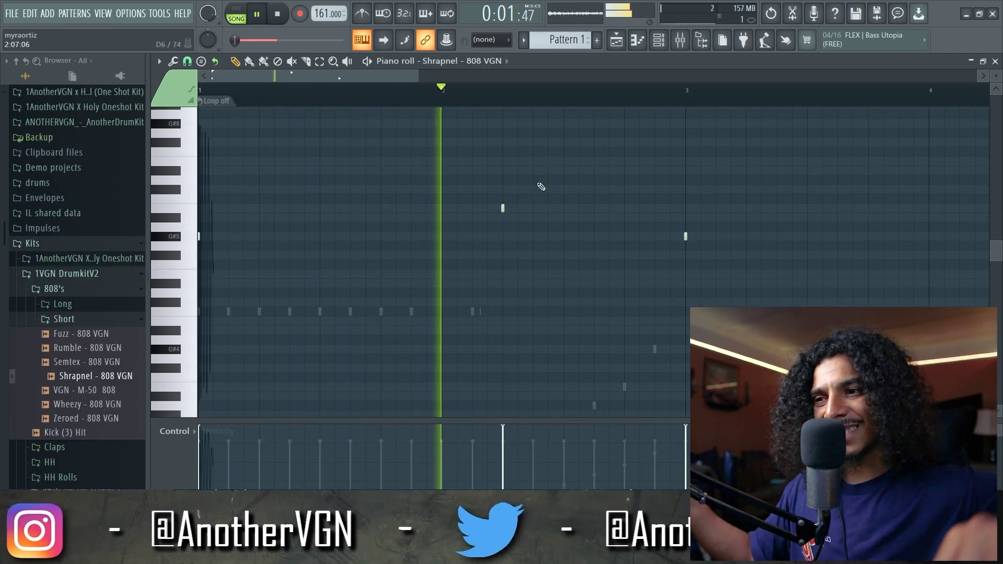
# - Add Shrapnel - 808 VGN notes in bar 2: B5 on step 7 and D#6 on steps 9 and 11
pyautogui.press('space')
pyautogui.press('space')
pyautogui.click(533, 208)
pyautogui.click(594, 170)
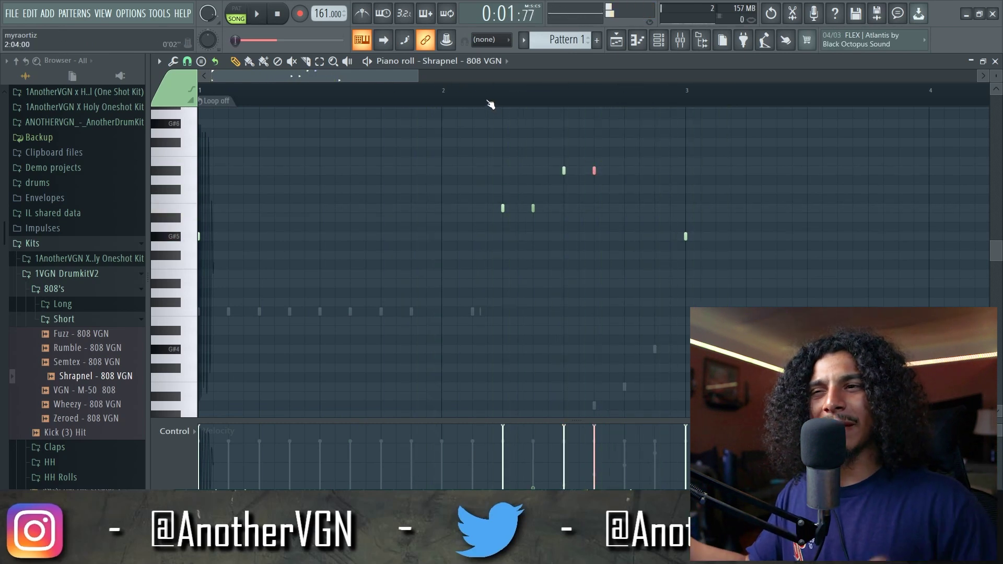
pyautogui.press('space')
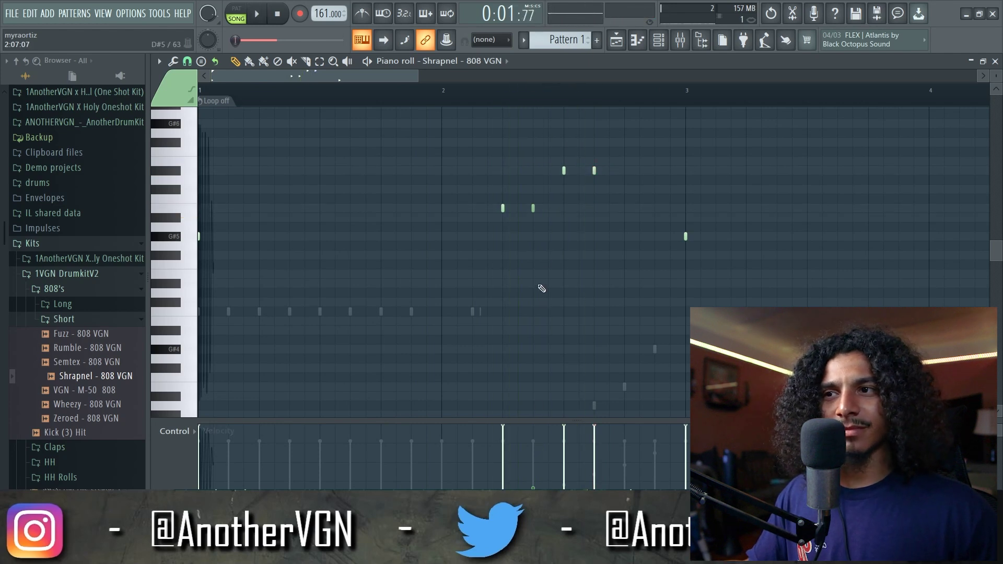
# - Raise the velocity of the second B5 808 note in bar 2 and play the pattern back
pyautogui.click(540, 446)
pyautogui.press('space')
pyautogui.press('space')
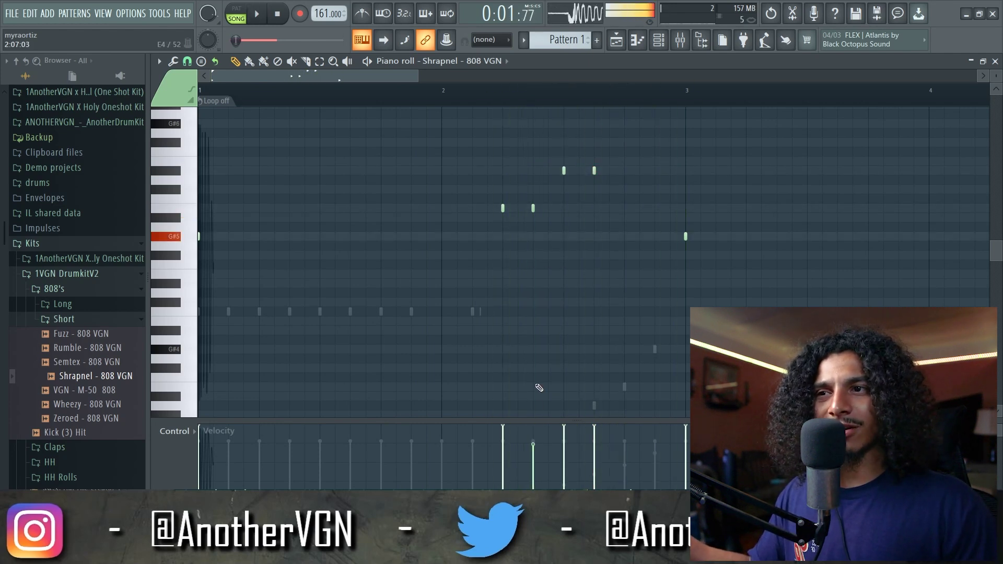
pyautogui.press('space')
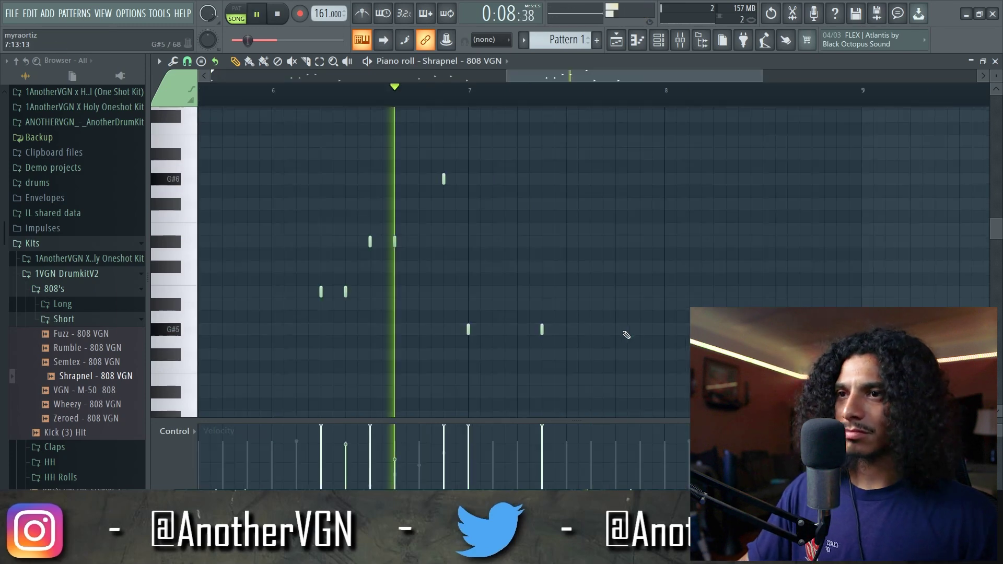
# - Add a G#5 808 note on the fourth beat of bar 7 during playback
pyautogui.click(615, 329)
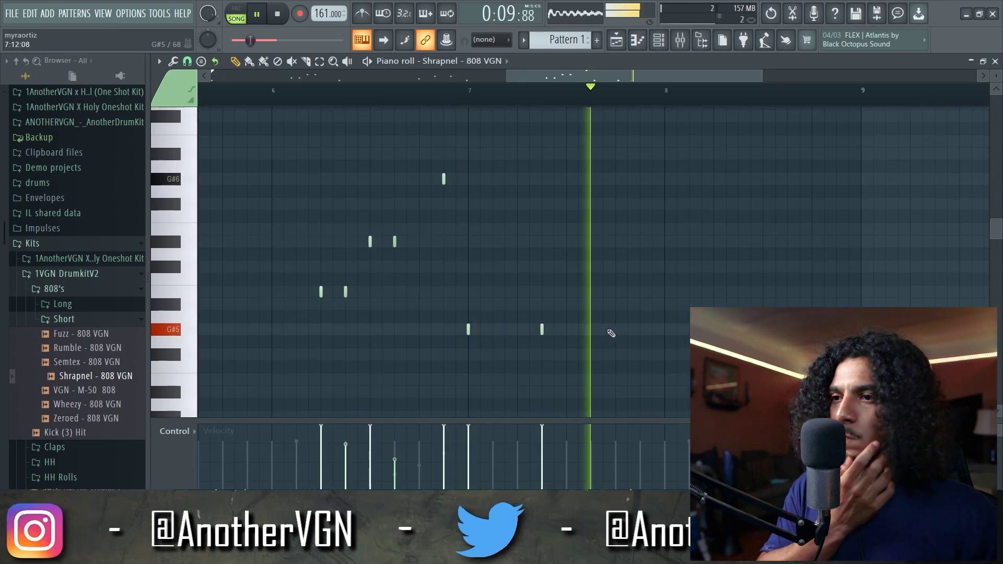
pyautogui.press('space')
pyautogui.press('space')
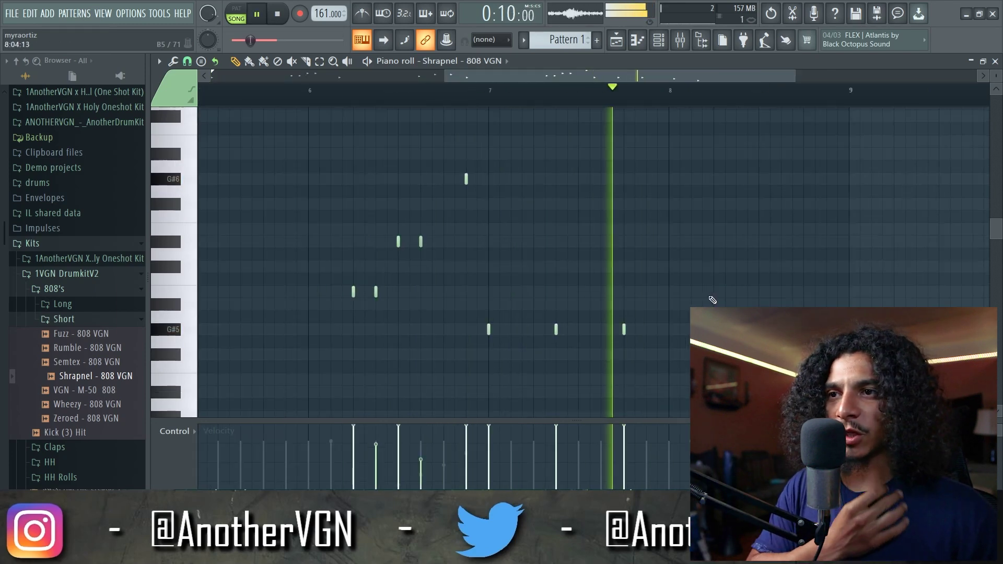
pyautogui.scroll(-2, 634, 271)
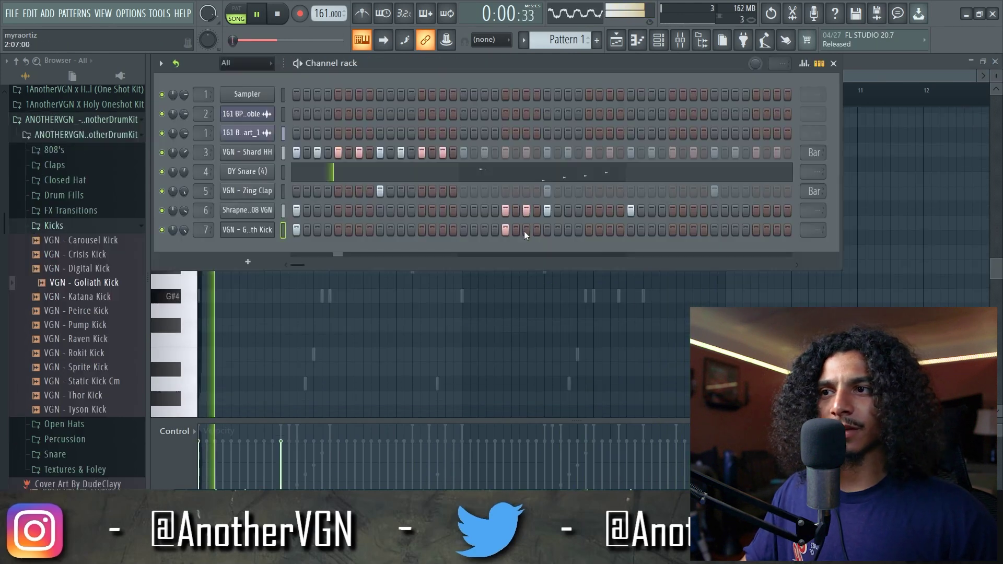
pyautogui.click(546, 230)
pyautogui.click(527, 231)
pyautogui.click(537, 230)
pyautogui.click(527, 230)
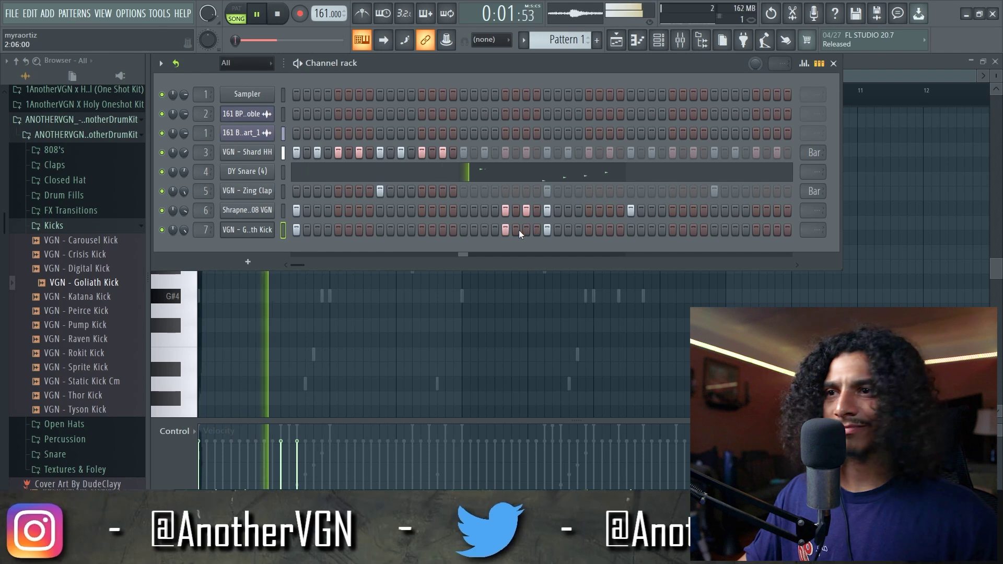
pyautogui.click(547, 230)
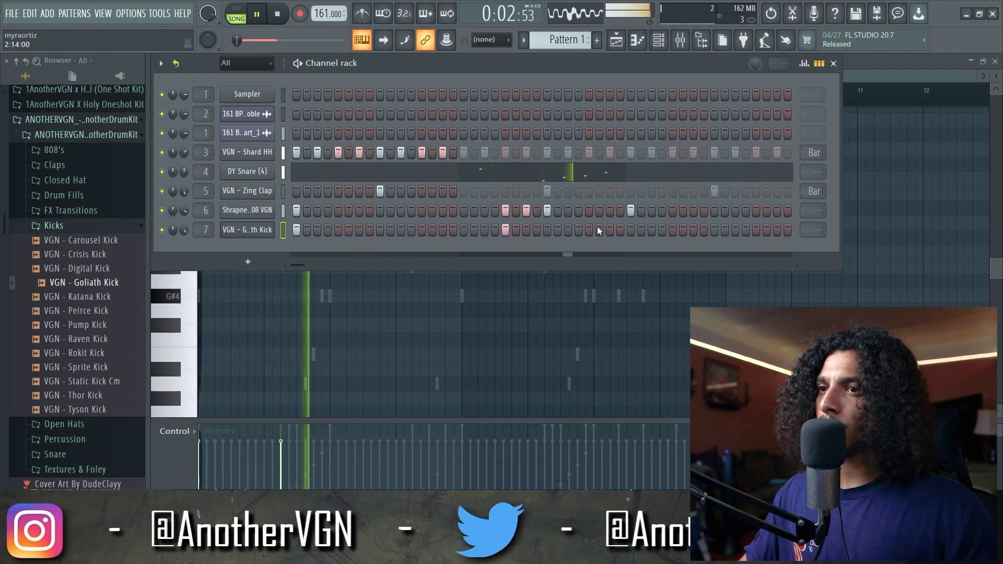
# - Place a VGN - Goliath Kick hit on step 33, matching the 808 hit there
pyautogui.click(632, 230)
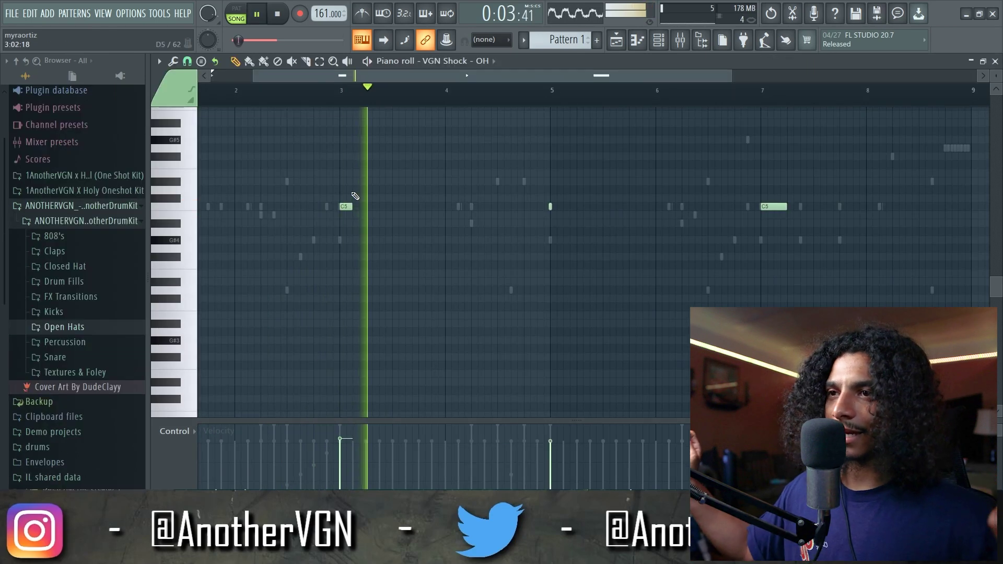
# - Add a softer, shorter VGN Shock - OH note just after the C5 note at bar 3 and transpose it down an octave
pyautogui.scroll(3, 413, 232)
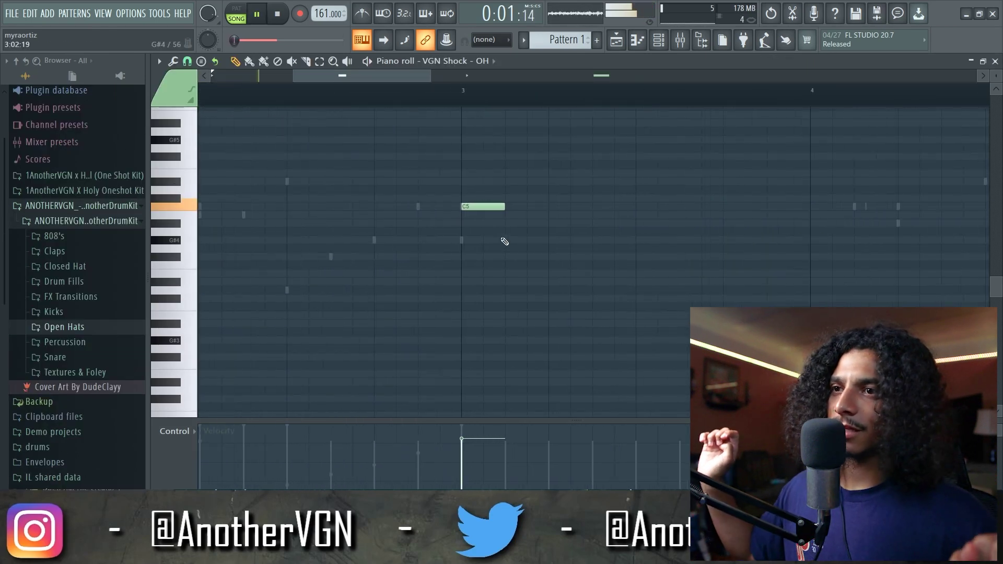
pyautogui.click(525, 207)
pyautogui.moveTo(526, 418); pyautogui.dragTo(530, 484)
pyautogui.moveTo(550, 206); pyautogui.dragTo(531, 209)
pyautogui.hotkey('ctrl', 'Down')
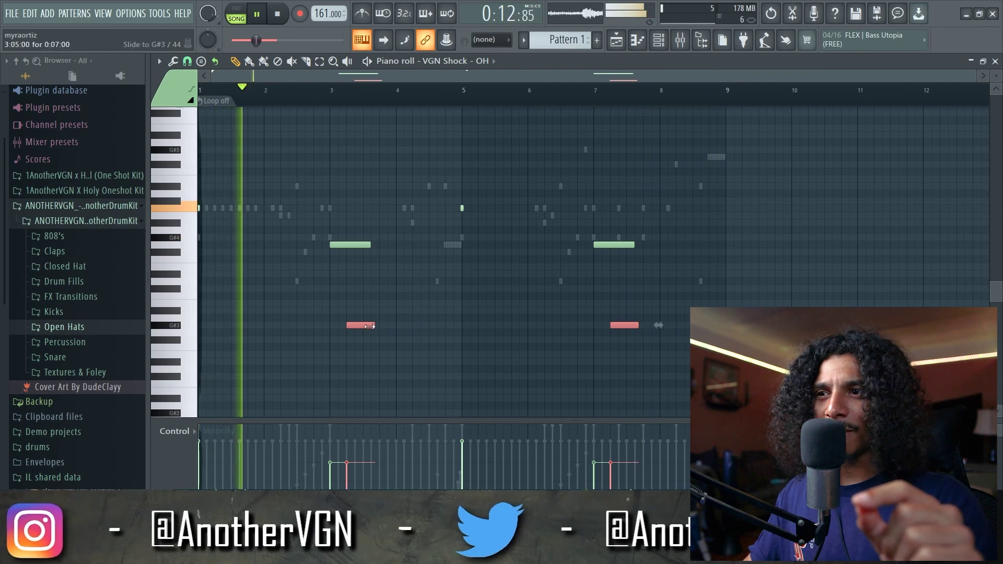
# - Shift the G#3 slide notes to the start of bars 3 and 7 and lengthen them slightly
pyautogui.hotkey('shift', 'Left')
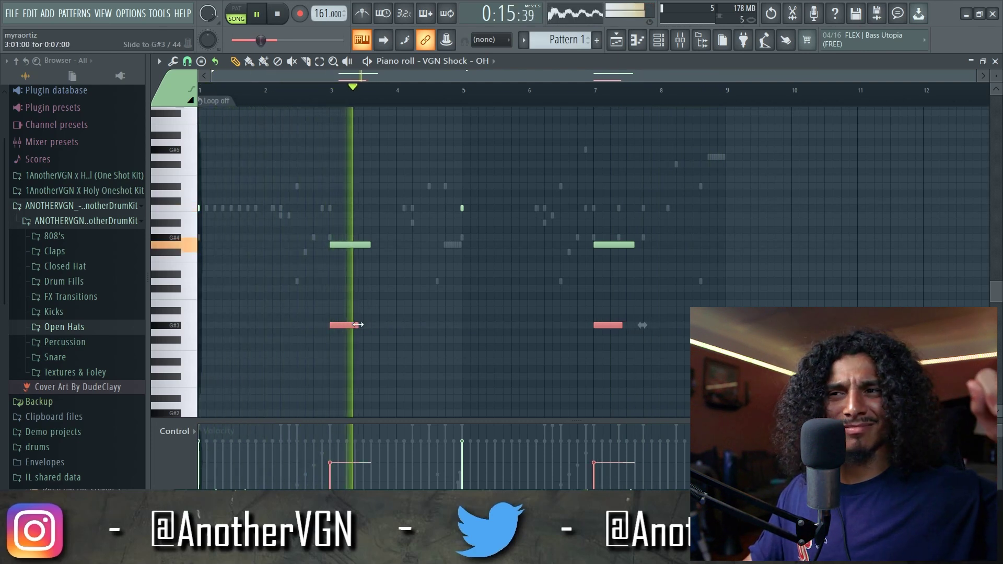
pyautogui.moveTo(359, 325); pyautogui.dragTo(364, 324)
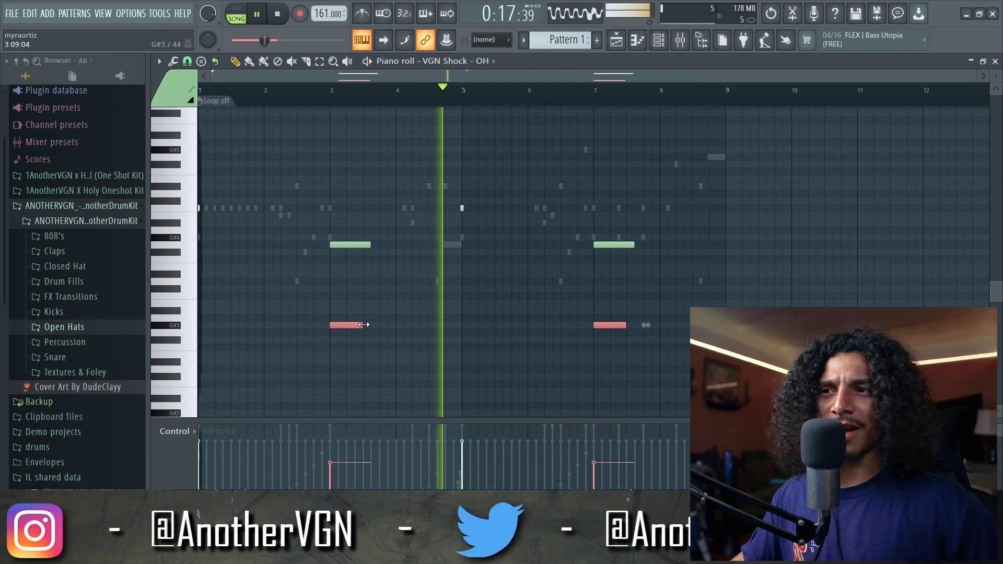
pyautogui.click(381, 148)
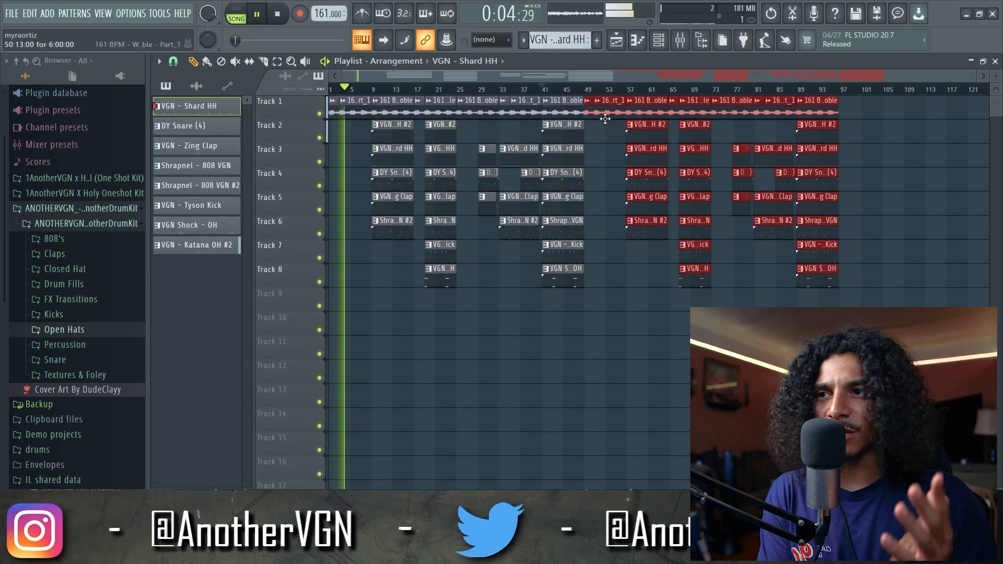
# - Review the song arrangement around bar 49 and across its drum sections during playback
pyautogui.scroll(6, 607, 116)
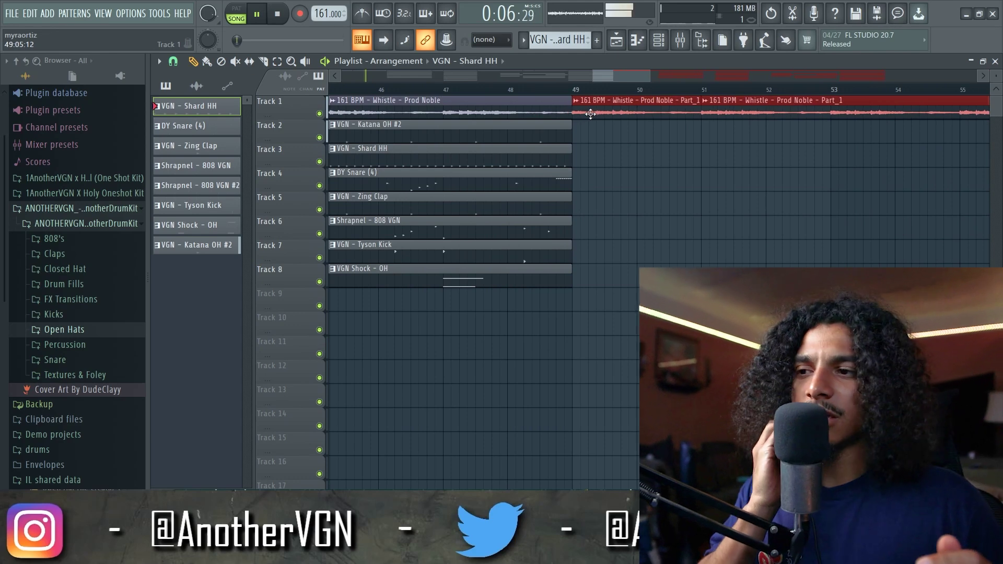
pyautogui.scroll(-6, 591, 114)
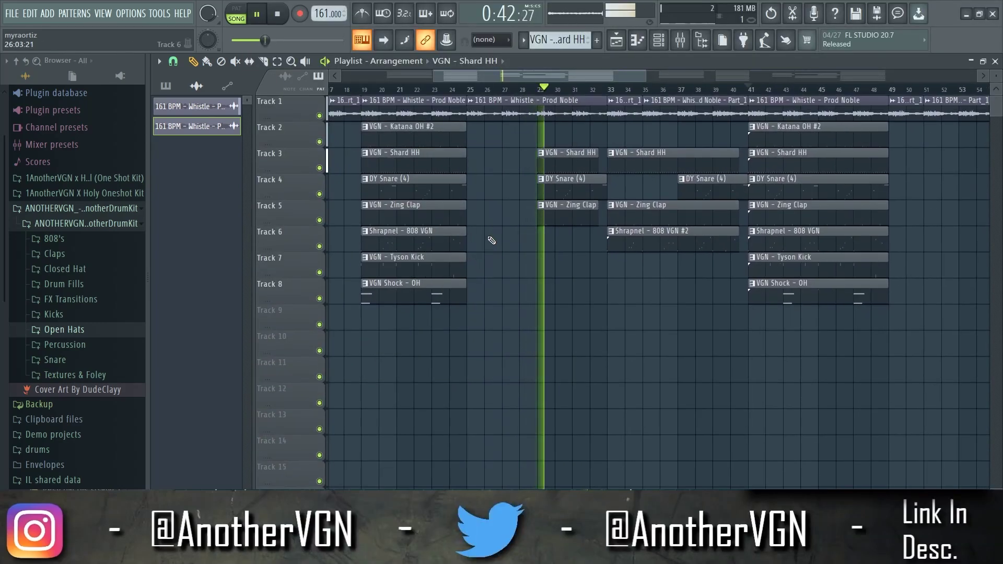
pyautogui.scroll(-5, 492, 240)
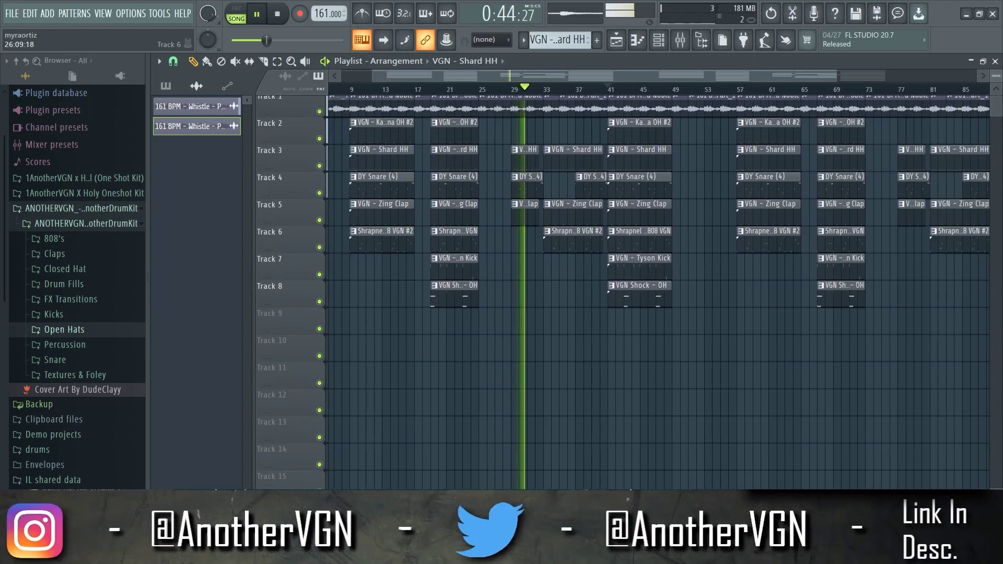
pyautogui.scroll(-1, 495, 237)
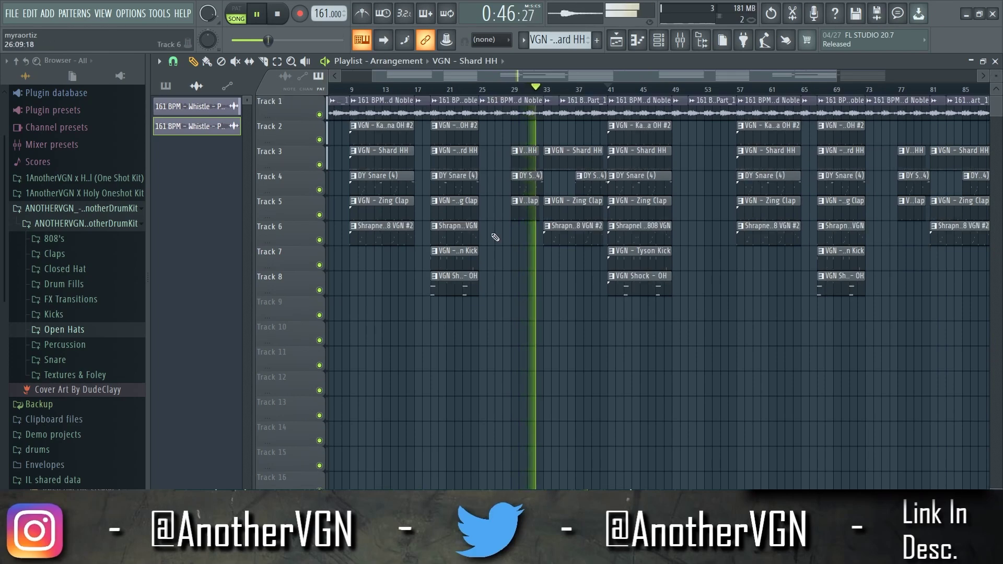
pyautogui.scroll(-2, 495, 237)
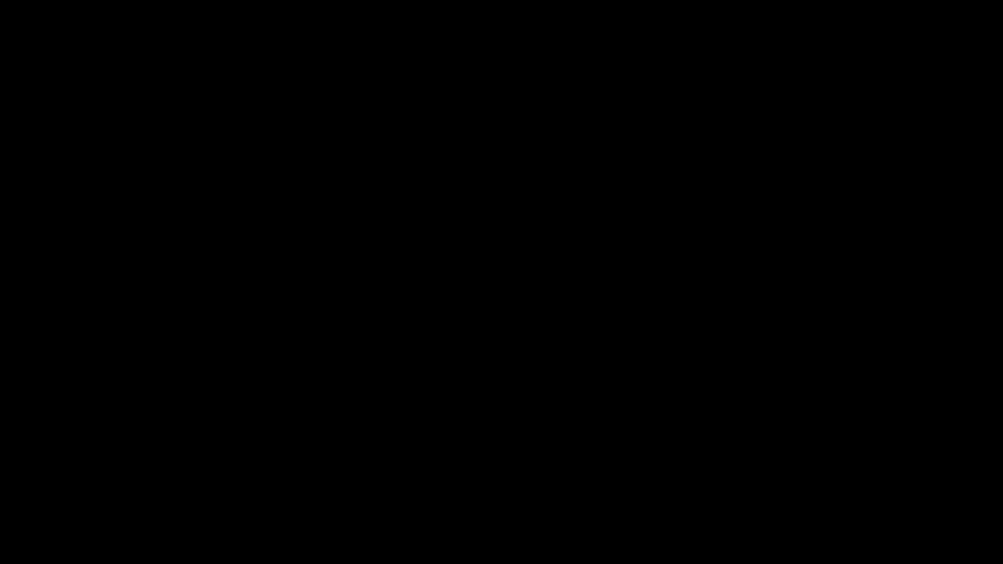